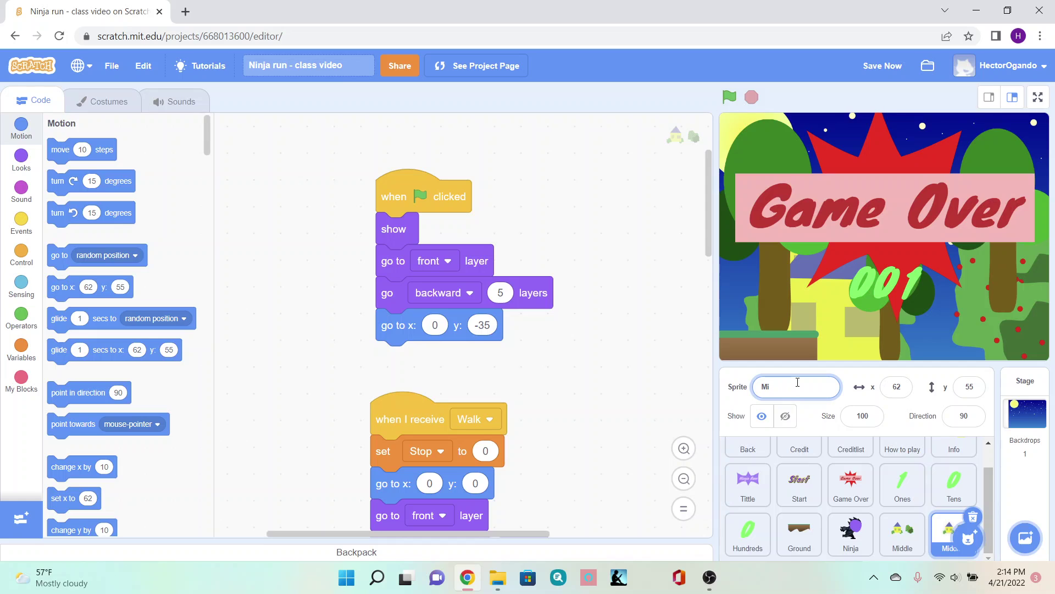
Step: Rename the sprite as Foreground and delete all the artwork in its costume1
text(Foreground)
key(Return)
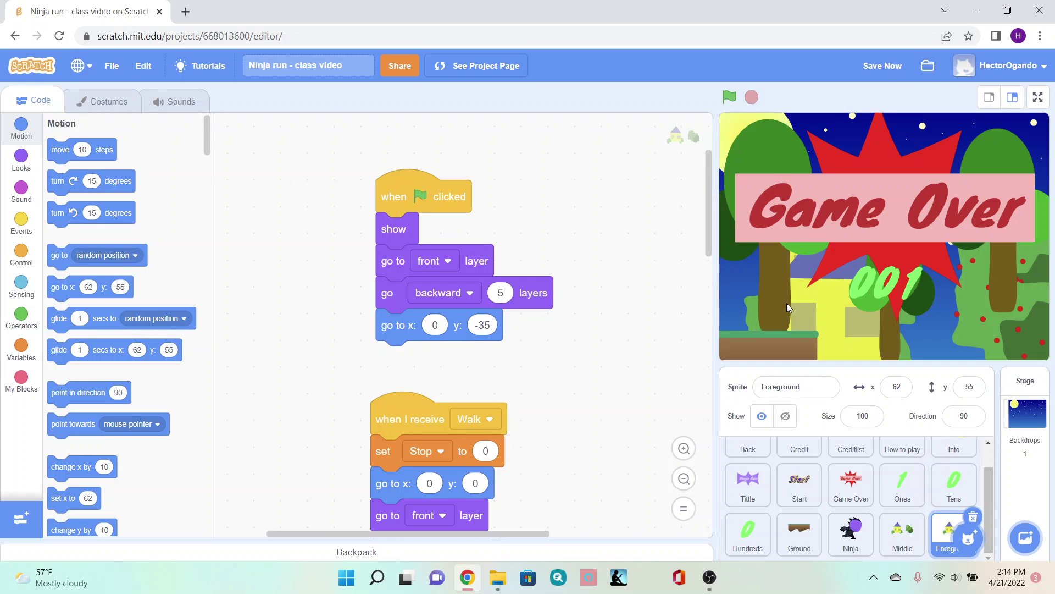
click(91, 102)
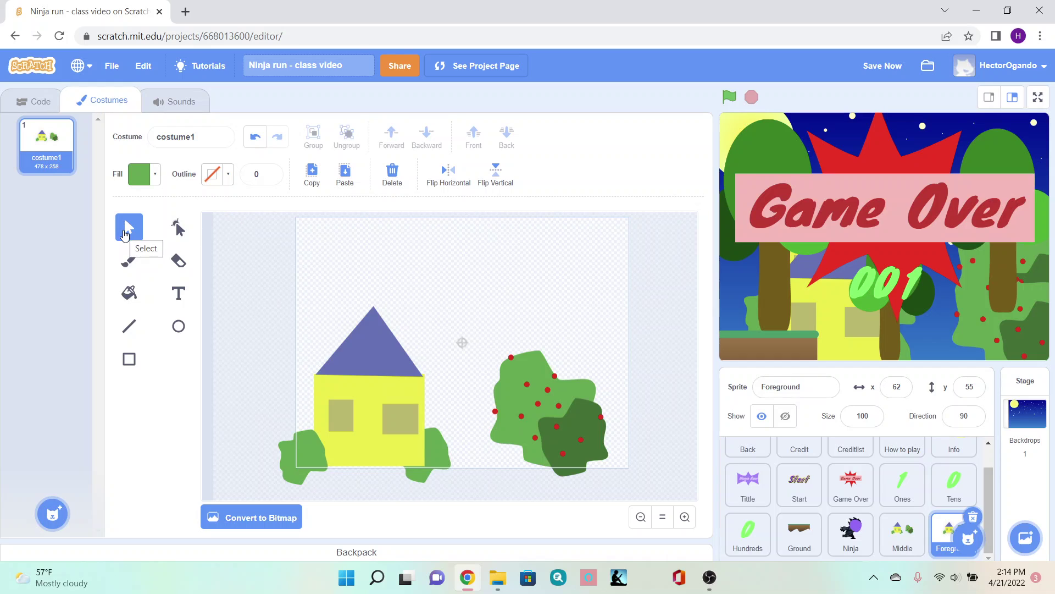
click(393, 175)
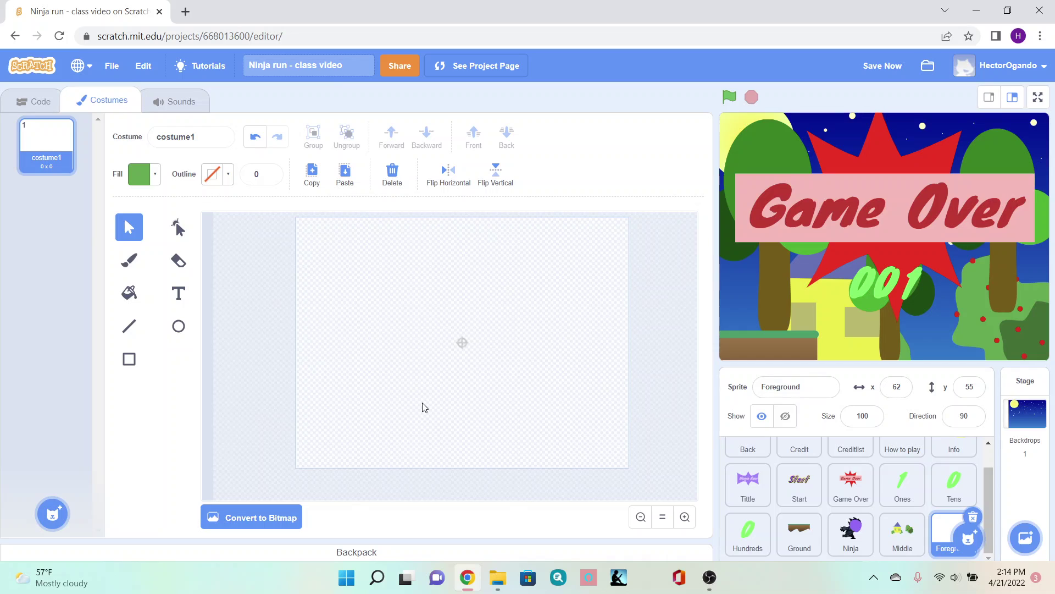
Step: Draw a tall white rectangle, about 34 x 108, near the canvas's lower-left corner, with fill saturation 0 and brightness 100
click(130, 362)
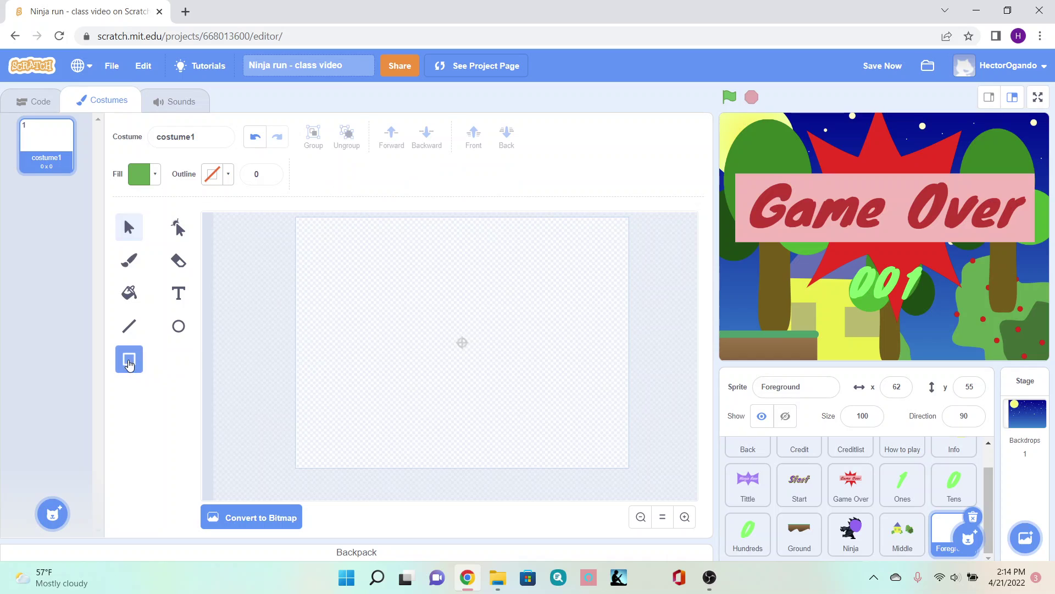
click(156, 180)
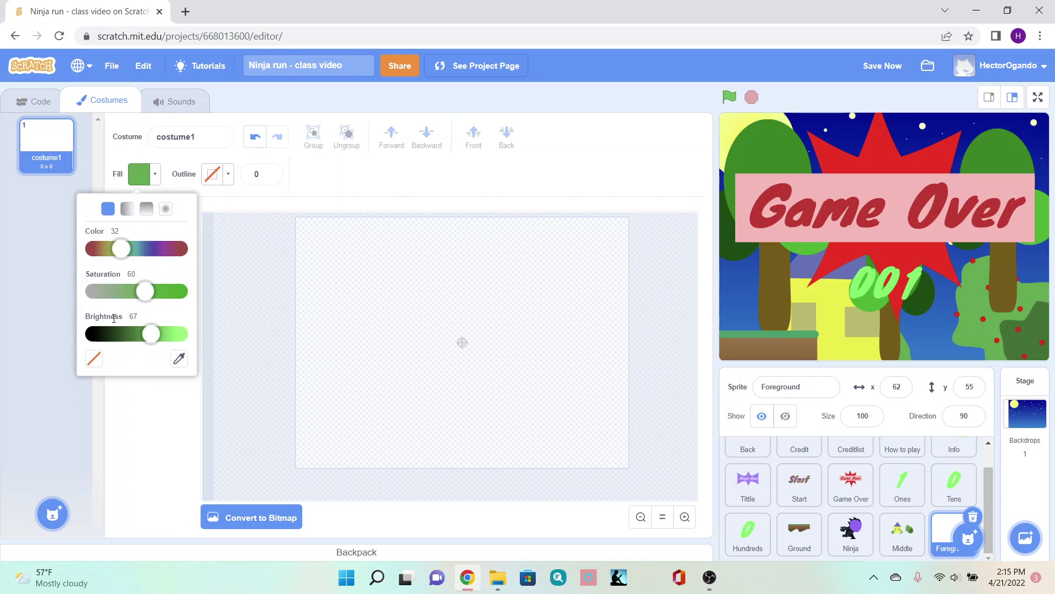
click(91, 294)
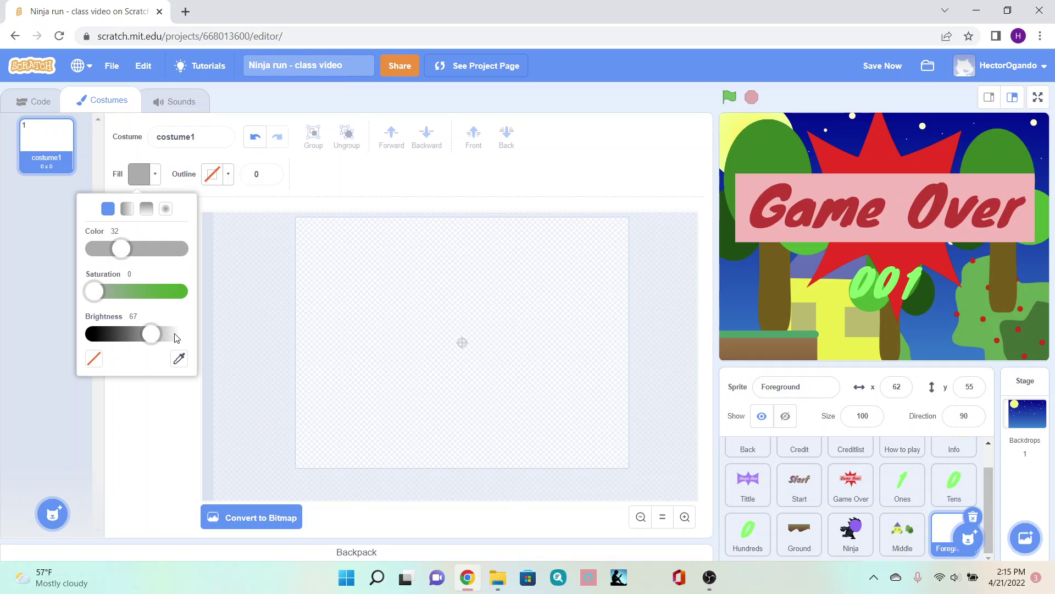
click(175, 337)
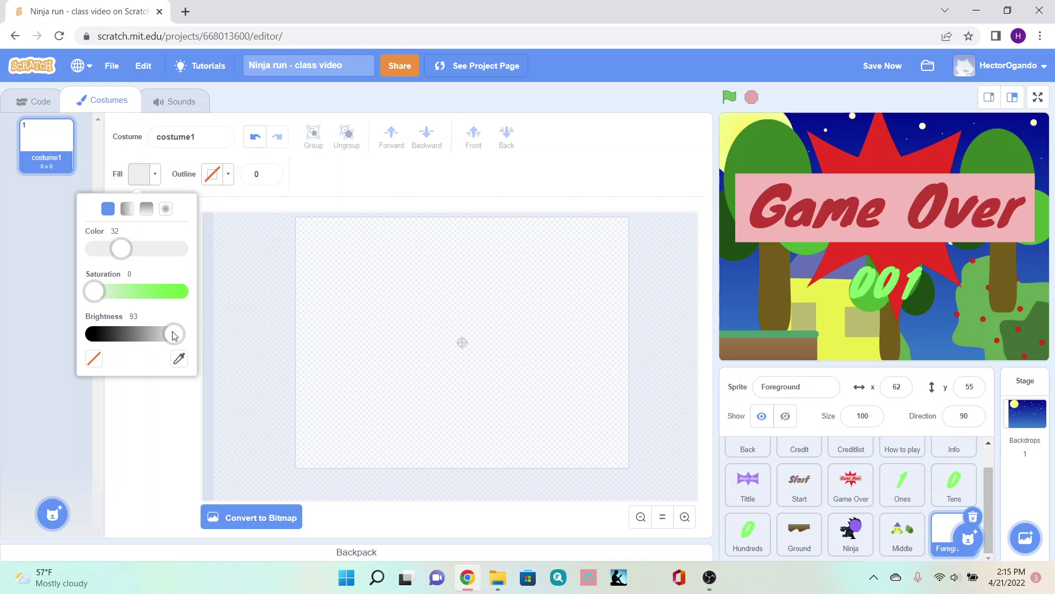
drag(173, 336, 183, 337)
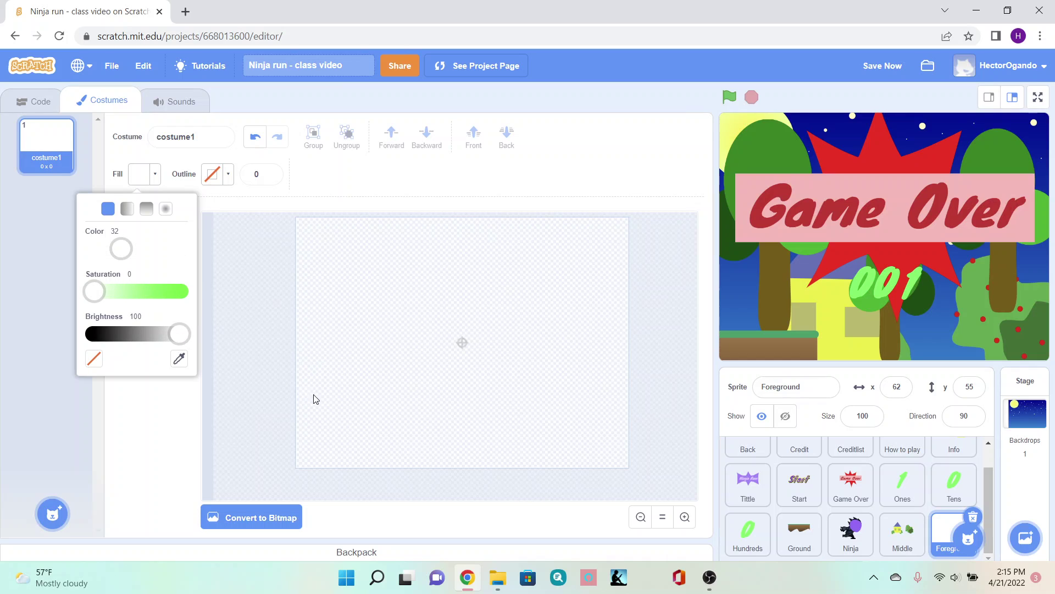
drag(314, 393, 338, 473)
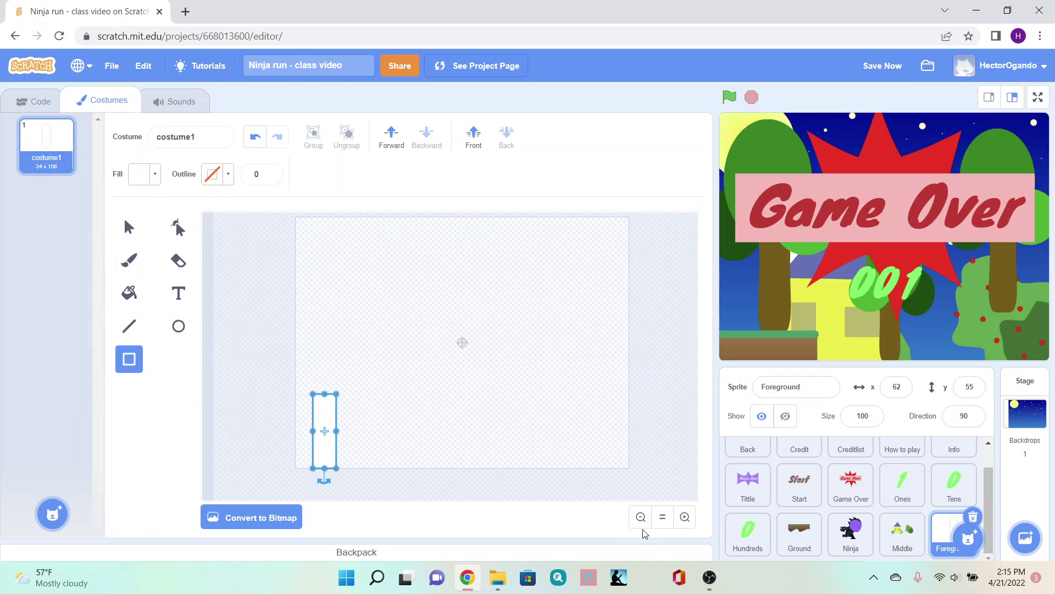
Step: Reshape the white rectangle into a fence picket by pulling its top edge's midpoint up into a peak, about 134 tall overall
click(685, 517)
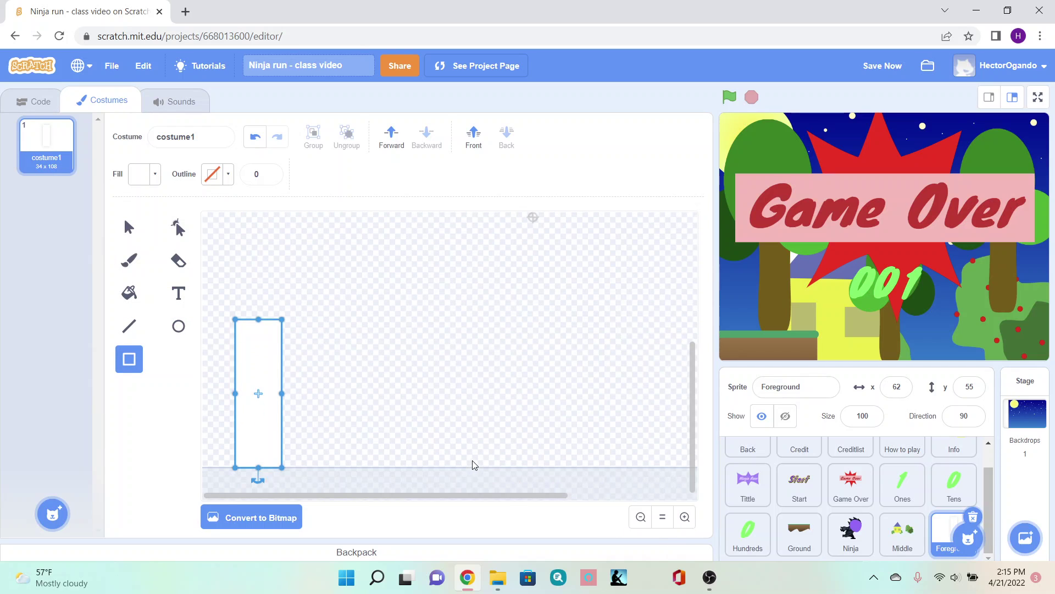
click(178, 228)
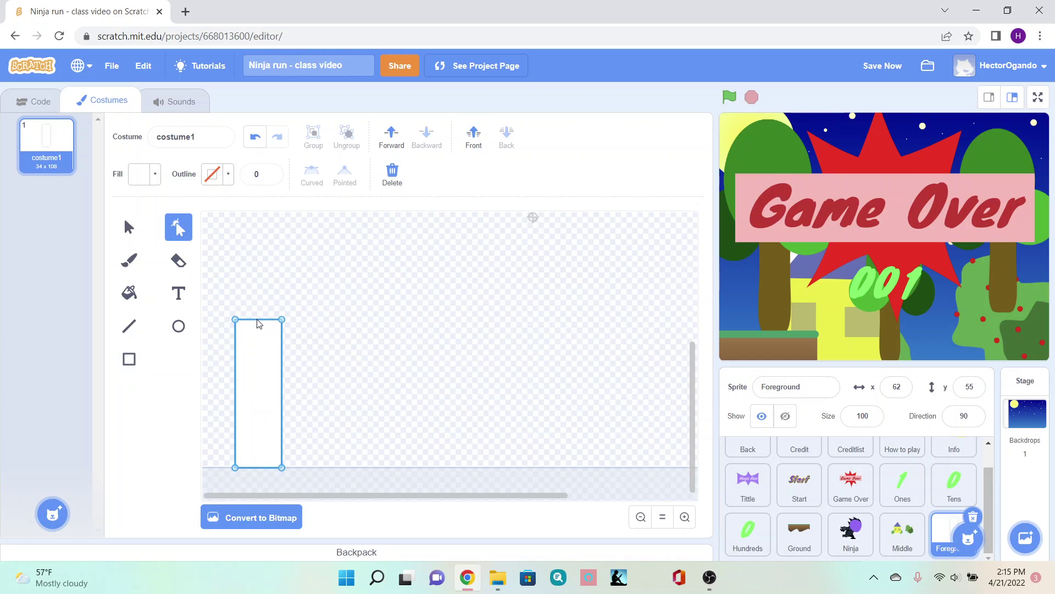
right_click(259, 303)
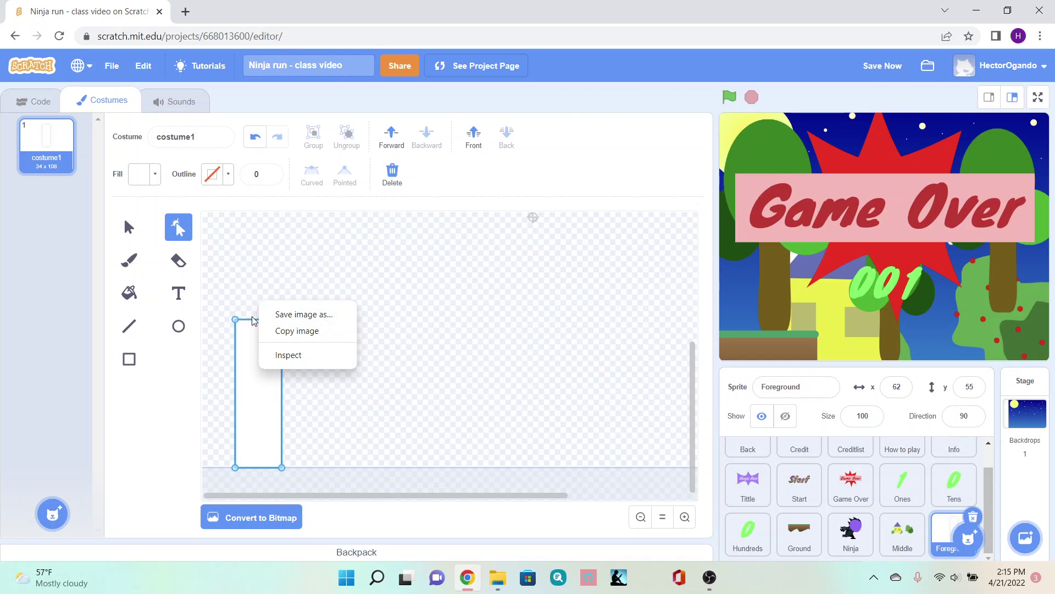
click(253, 320)
click(254, 319)
drag(254, 318, 259, 283)
right_click(324, 286)
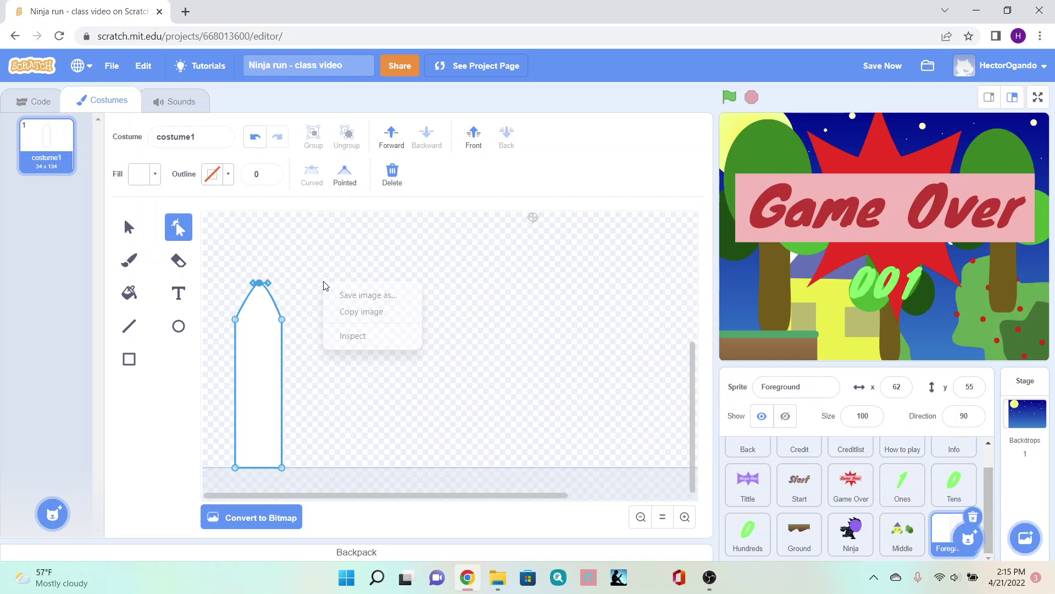
click(130, 228)
click(129, 228)
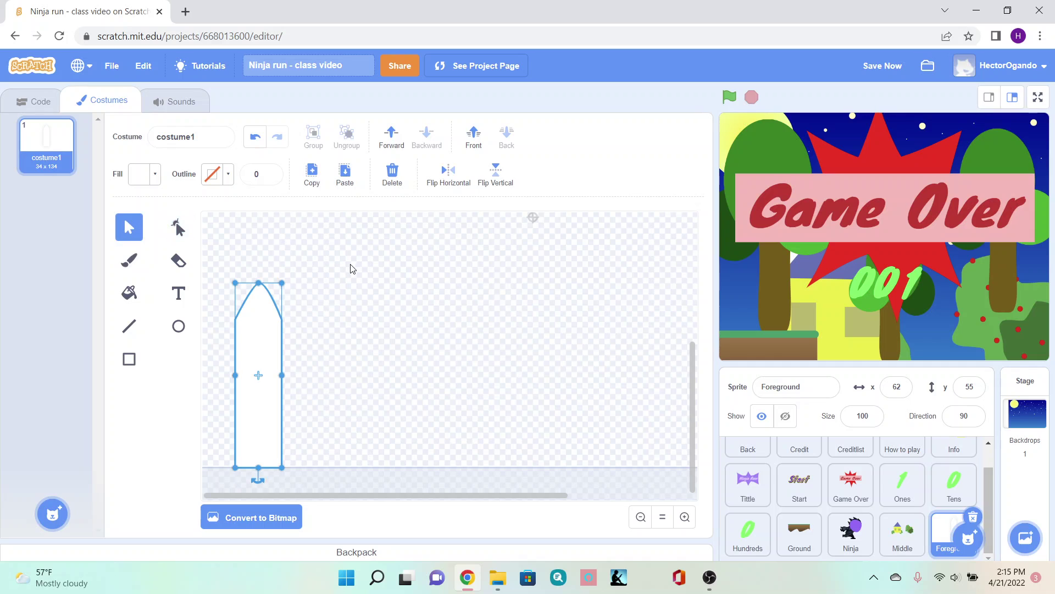
click(352, 268)
click(272, 326)
click(380, 373)
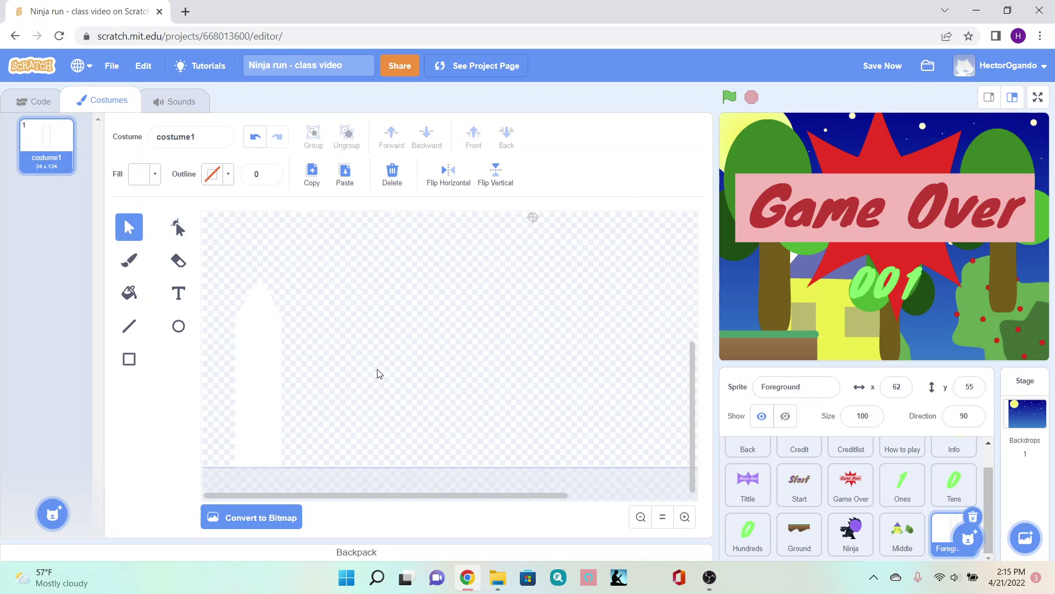
Step: Duplicate the picket and place the copy just right of the original, level with it
click(637, 520)
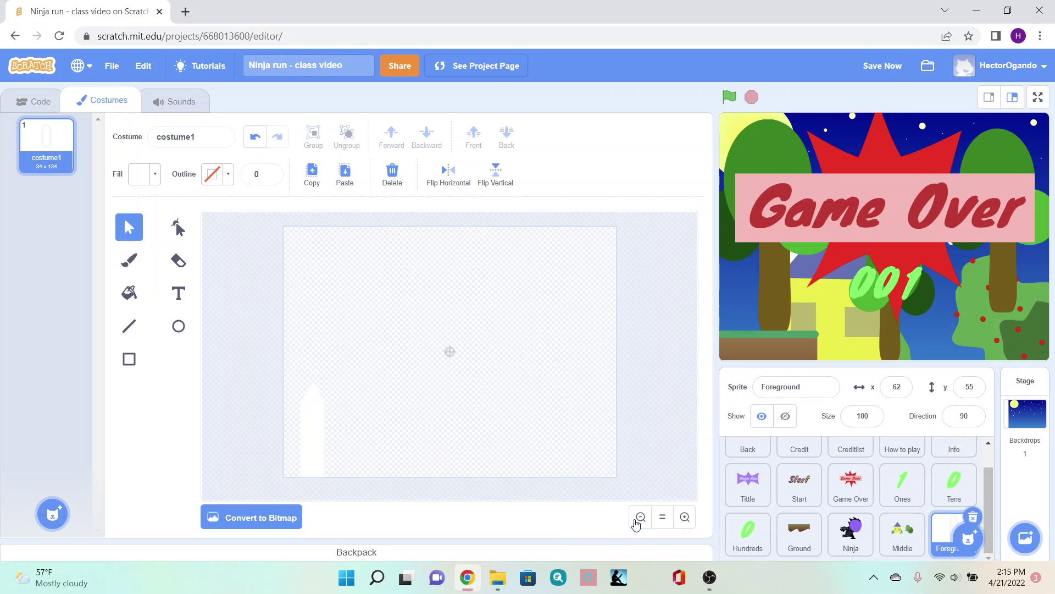
click(309, 423)
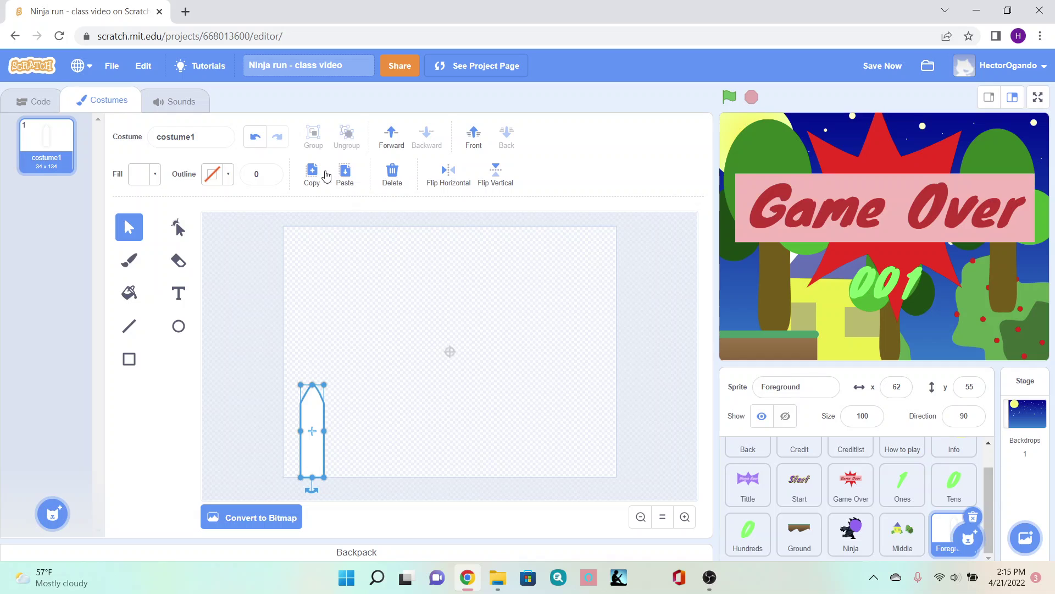
click(312, 174)
click(345, 174)
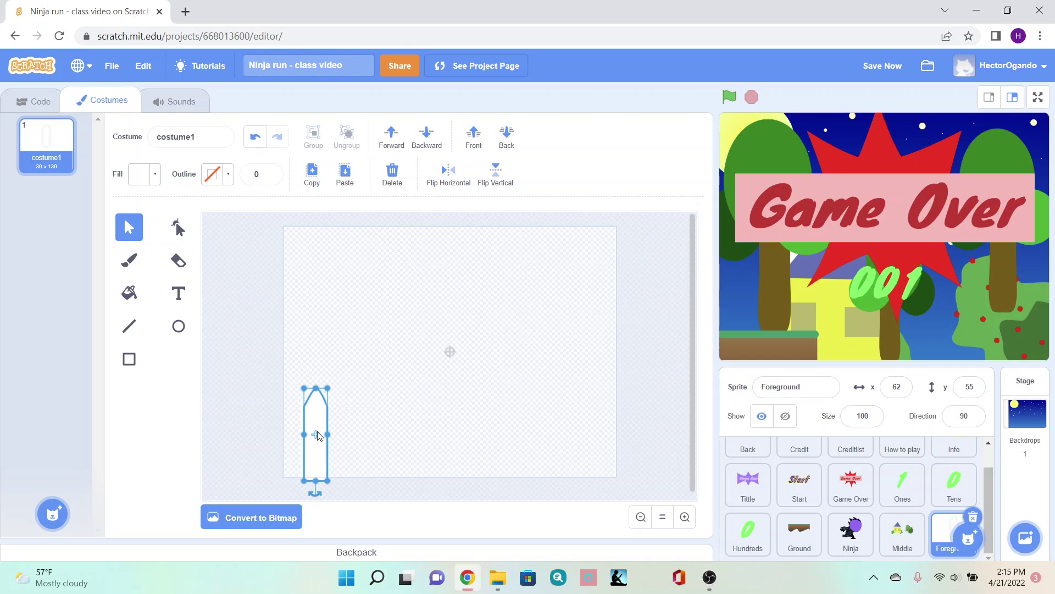
drag(317, 435, 356, 432)
drag(268, 434, 355, 454)
click(241, 421)
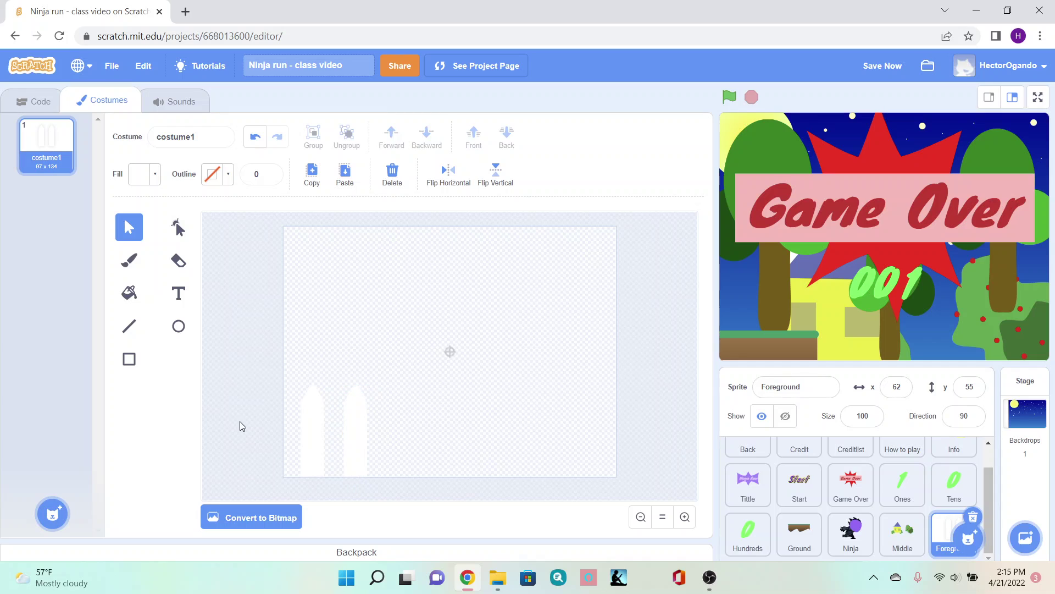
Step: Duplicate both pickets together and place the copied pair to their right with matching spacing
drag(266, 424, 403, 444)
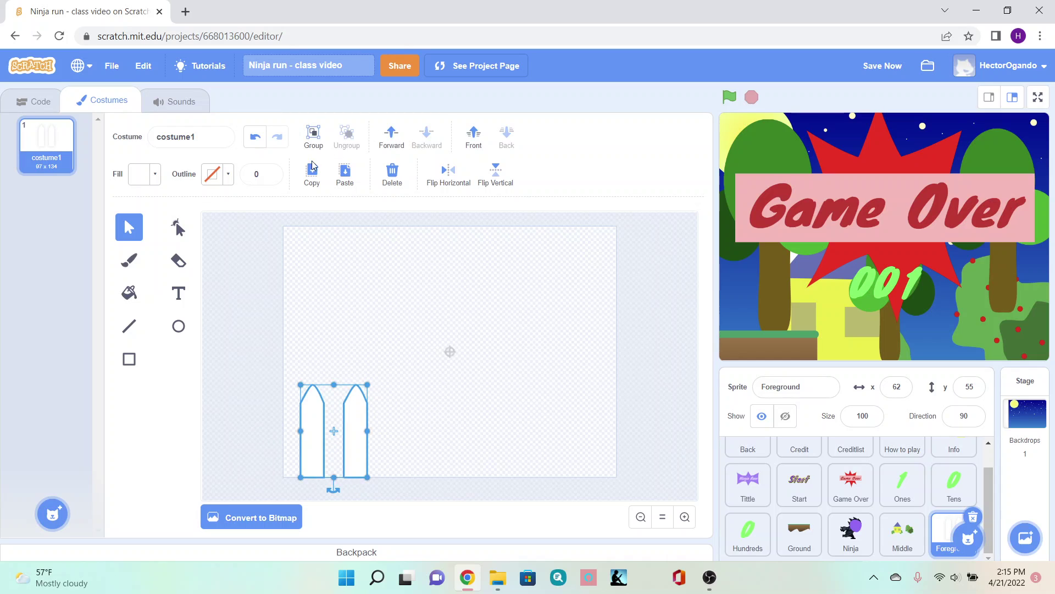
click(311, 173)
click(345, 173)
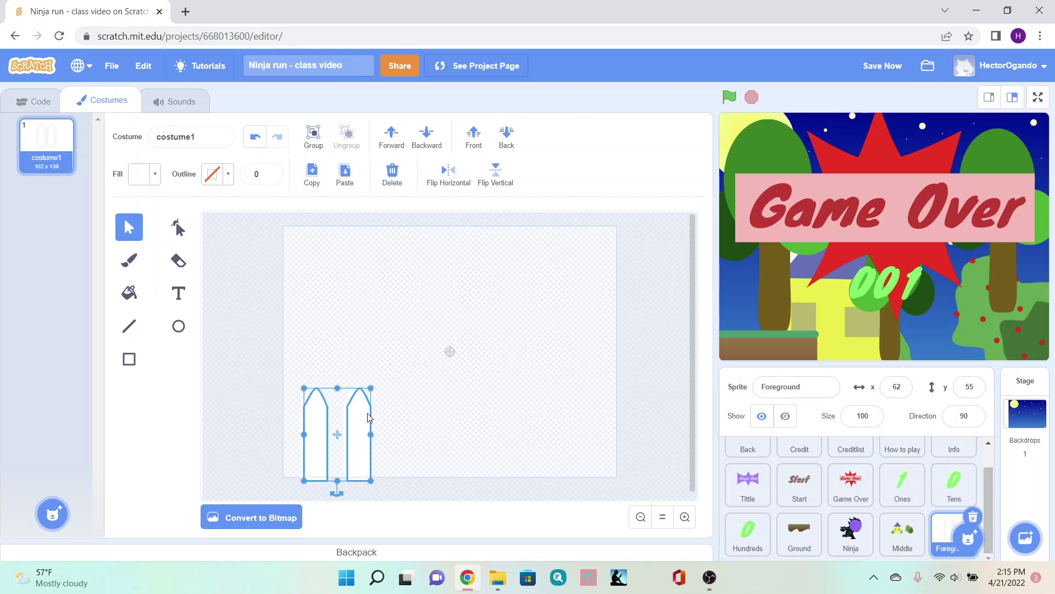
drag(368, 418, 450, 418)
click(502, 428)
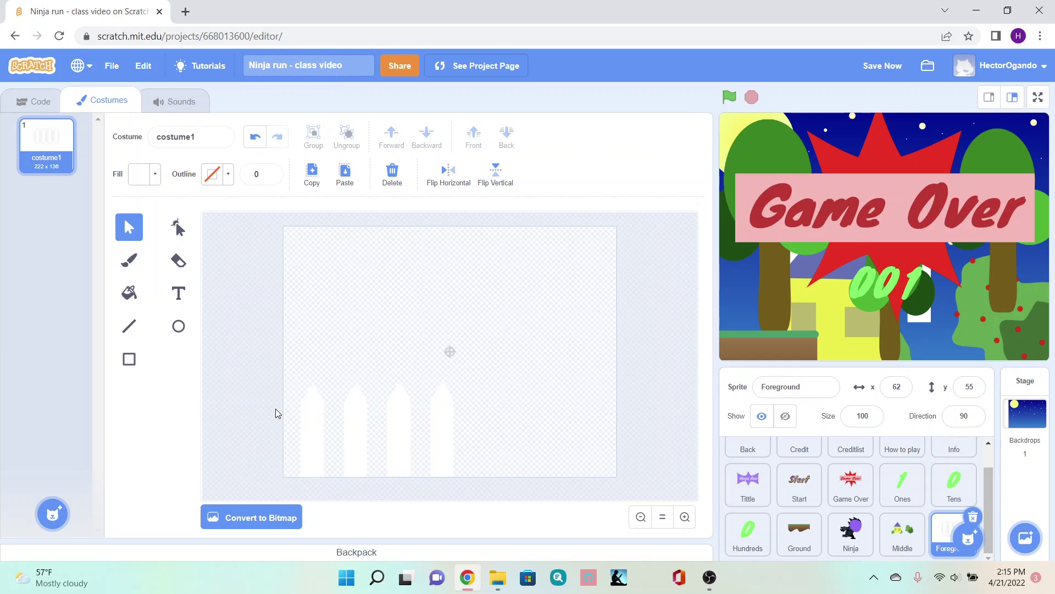
Step: Duplicate all four pickets and place the copies to their right, making a row of eight across the canvas
drag(276, 407, 490, 444)
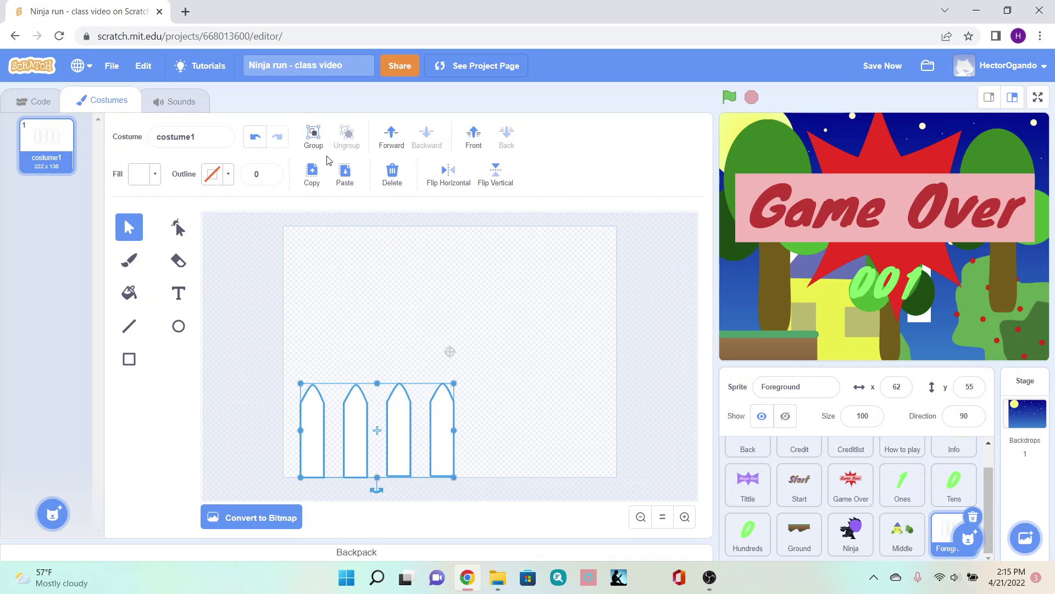
click(312, 174)
click(345, 174)
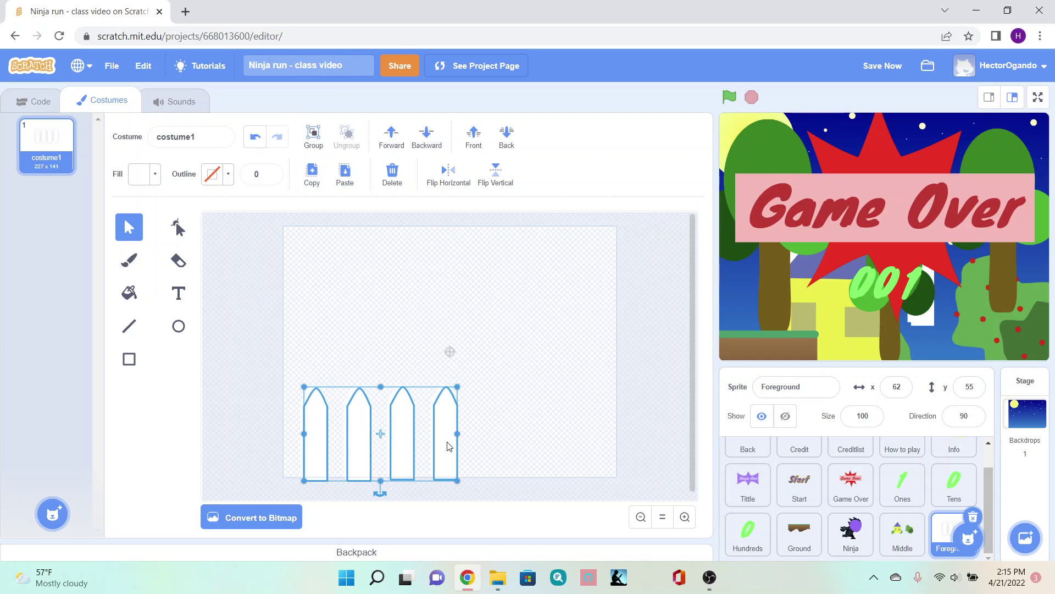
drag(447, 445, 613, 440)
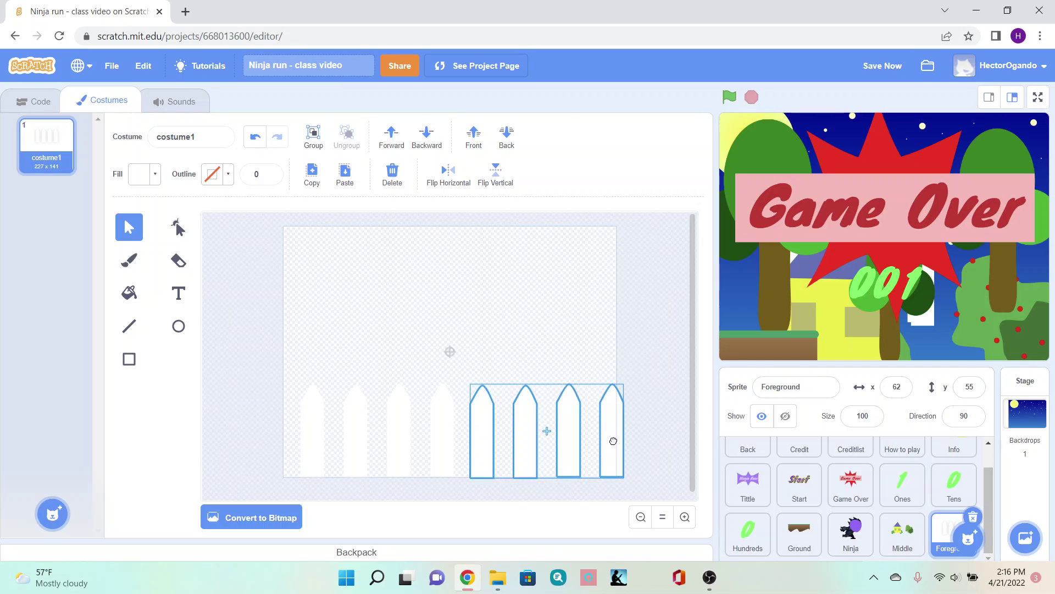
click(651, 387)
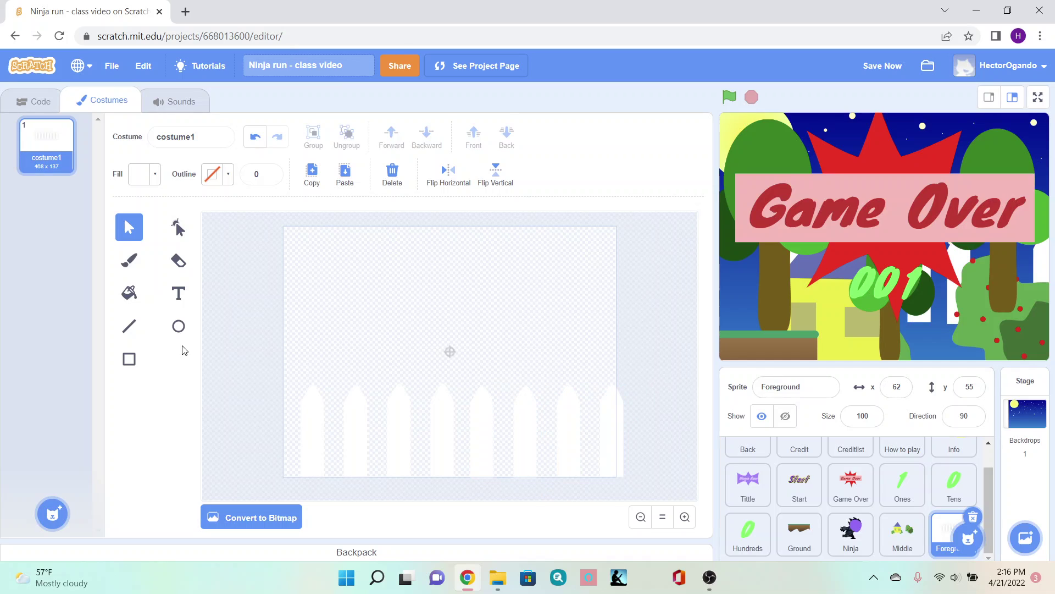
Step: Draw a white horizontal rail with no outline across the middle of the row, from the first picket to the last
click(130, 326)
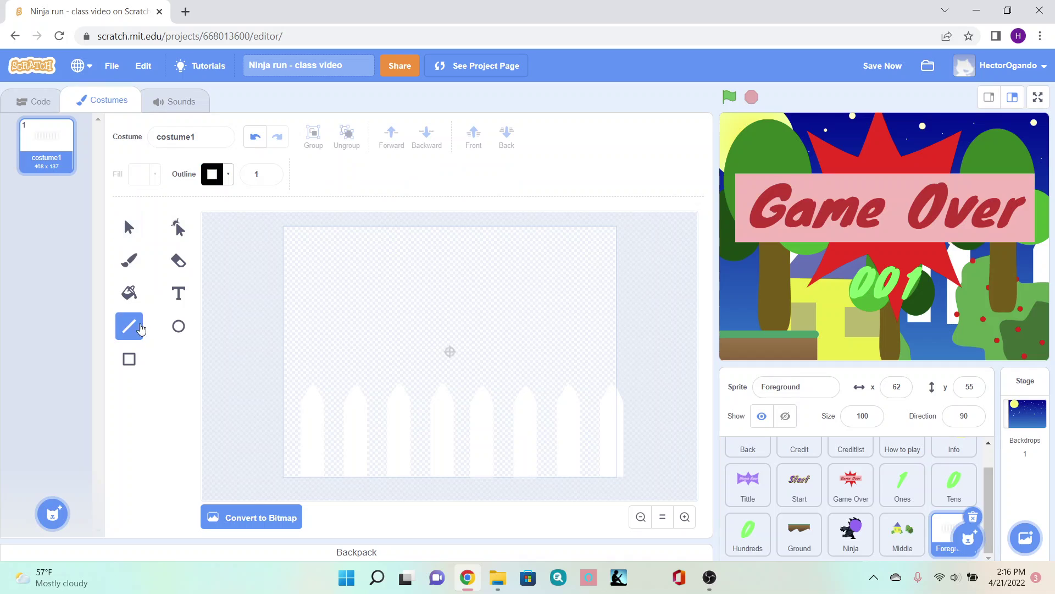
click(131, 360)
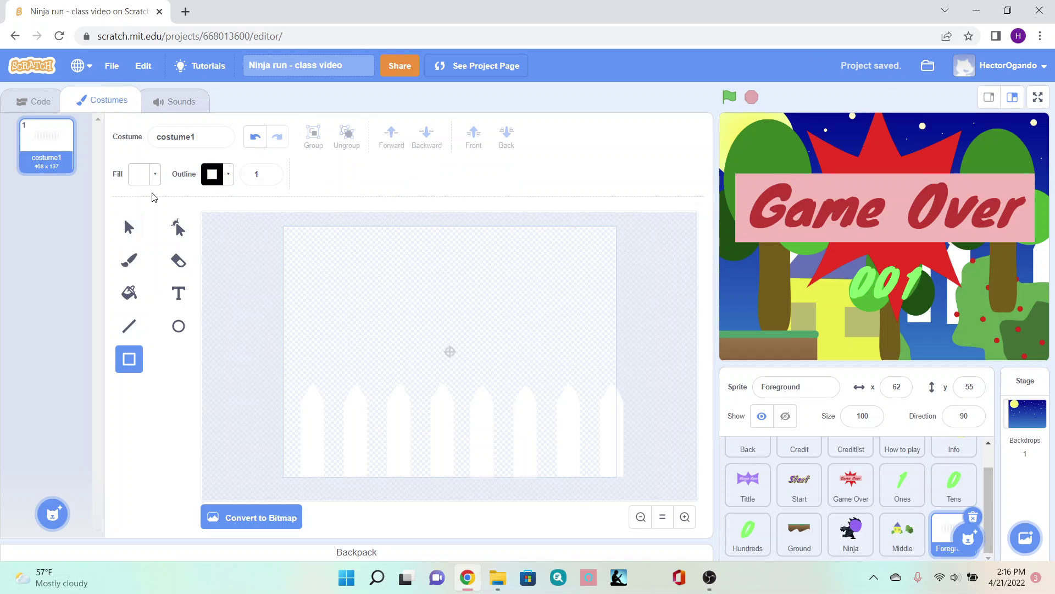
click(210, 175)
click(161, 358)
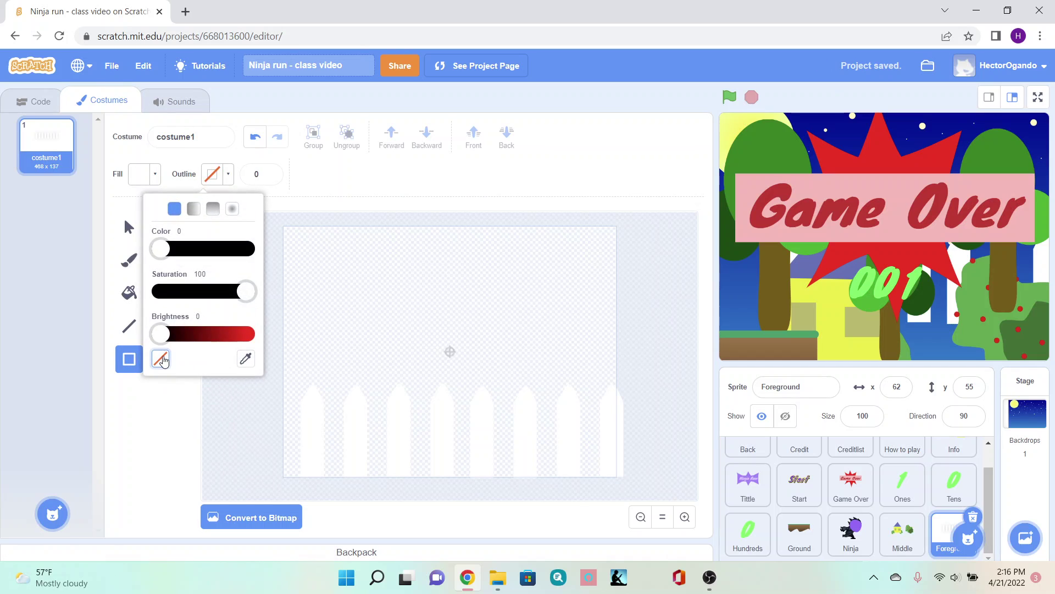
right_click(163, 398)
click(150, 498)
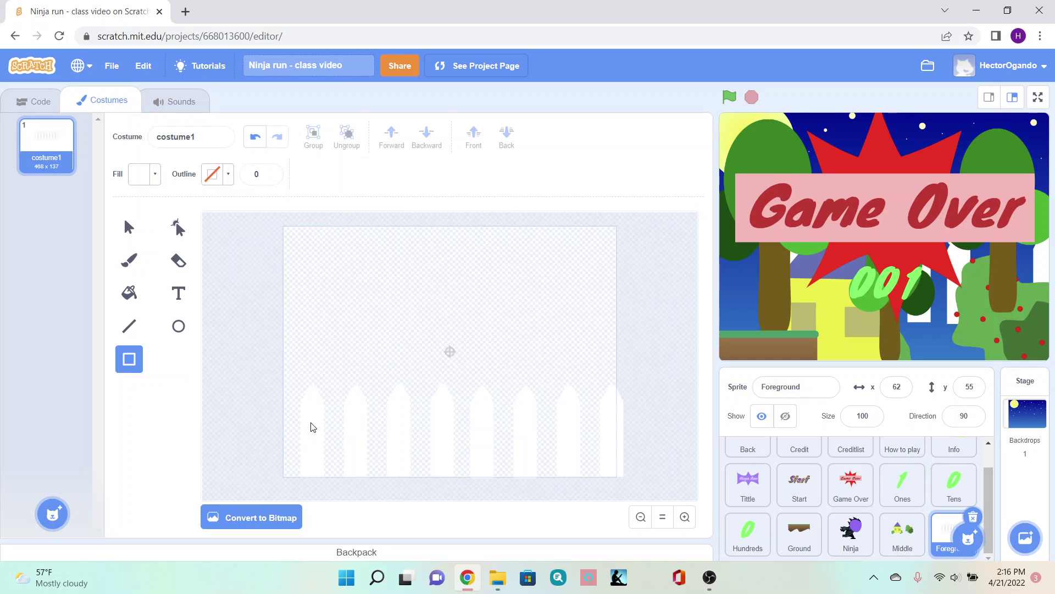
mouse_move(312, 427)
mouse_down()
mouse_move(396, 452)
mouse_move(511, 438)
mouse_move(616, 444)
mouse_up()
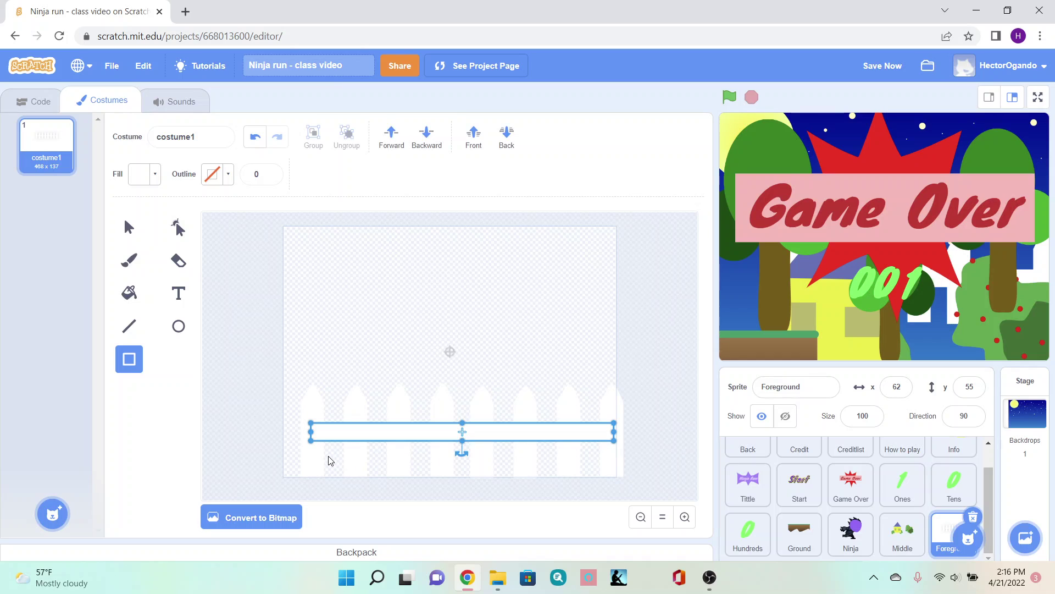
Step: Draw a second, slightly thinner white rail across the pickets near their base, below the first rail
click(314, 458)
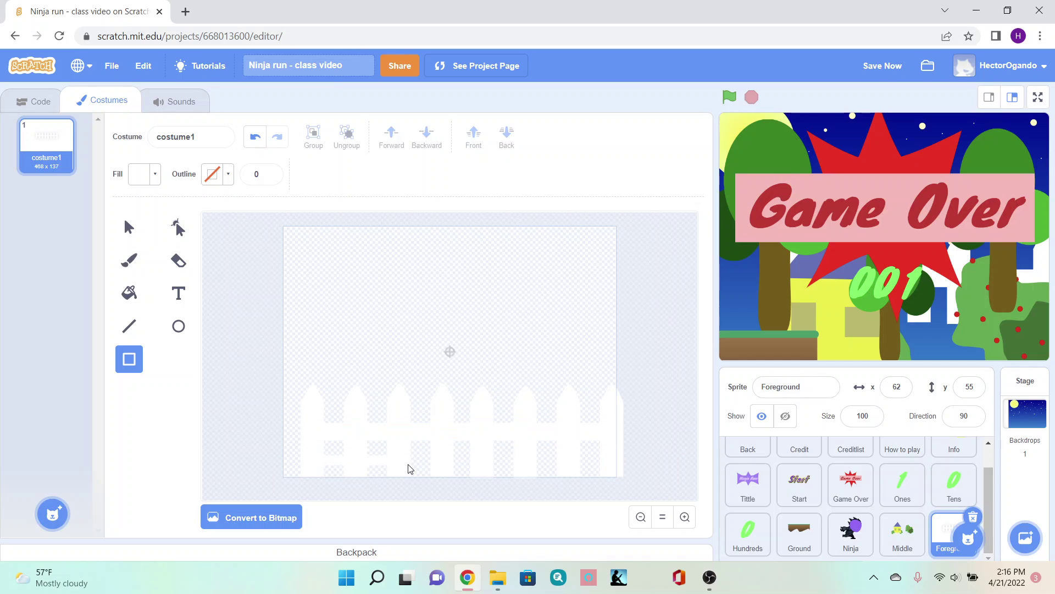
click(602, 465)
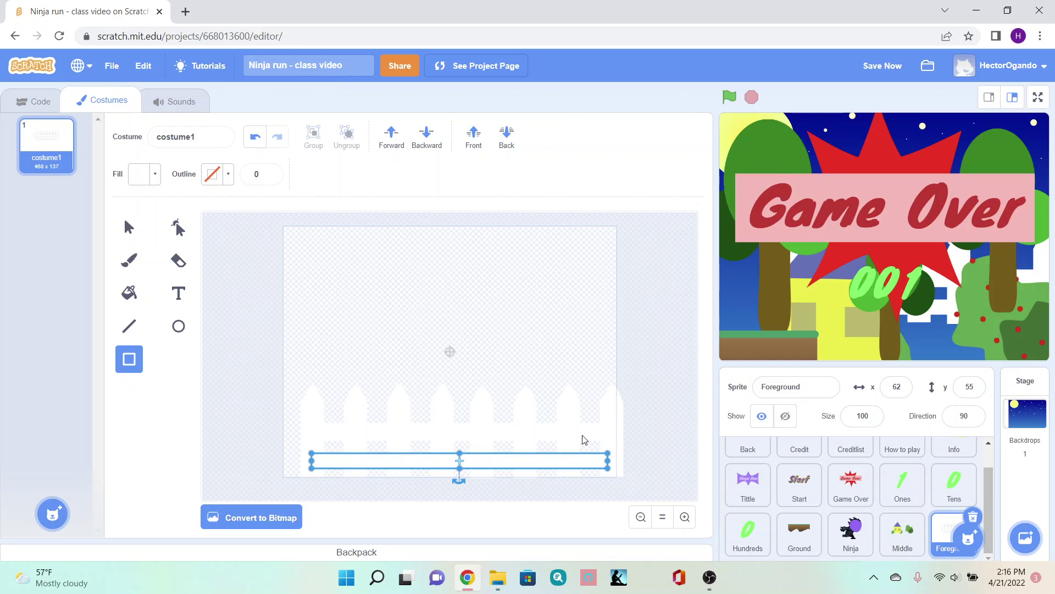
key(Delete)
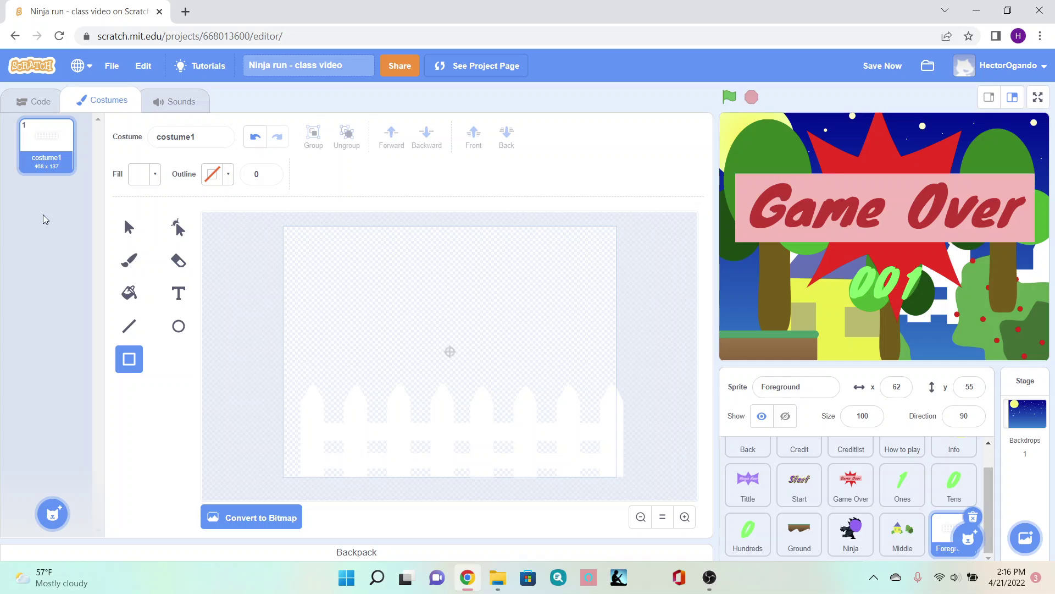
click(128, 230)
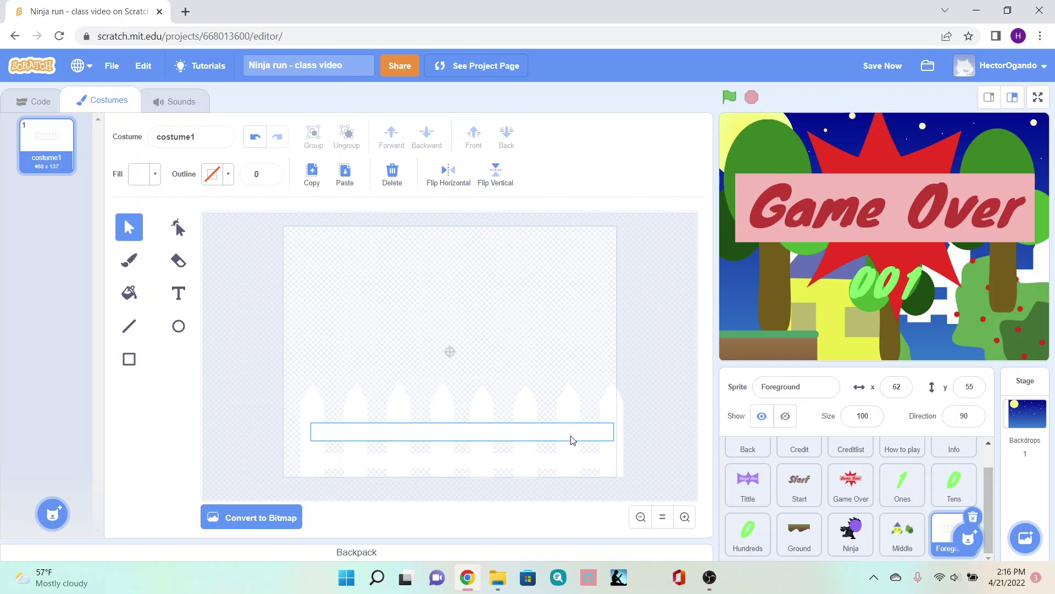
Step: Move both horizontal rails slightly up on the pickets, keeping the second rail below the first
drag(571, 440, 572, 428)
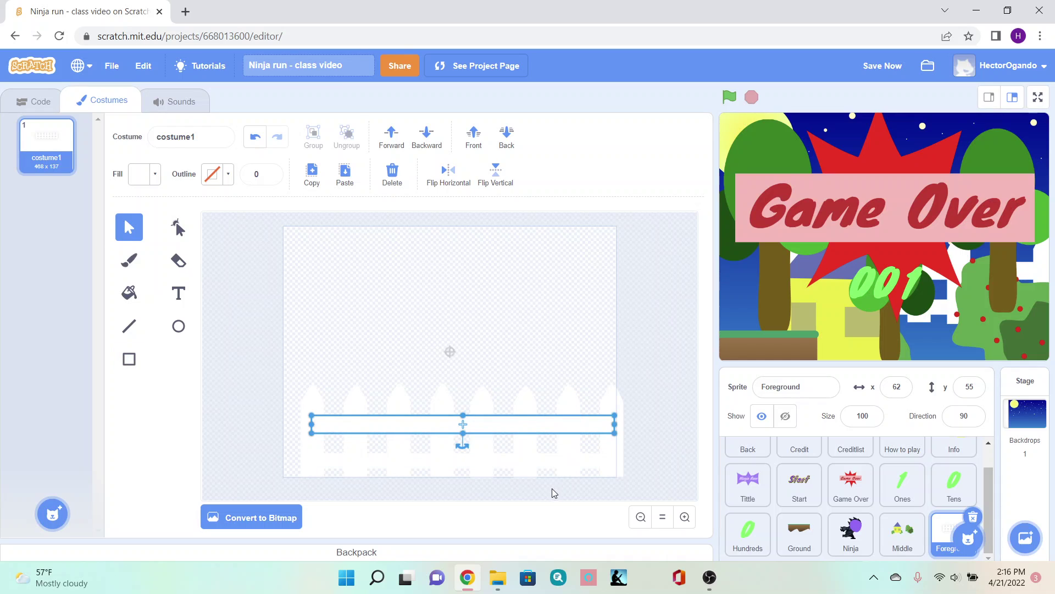
drag(553, 468, 551, 457)
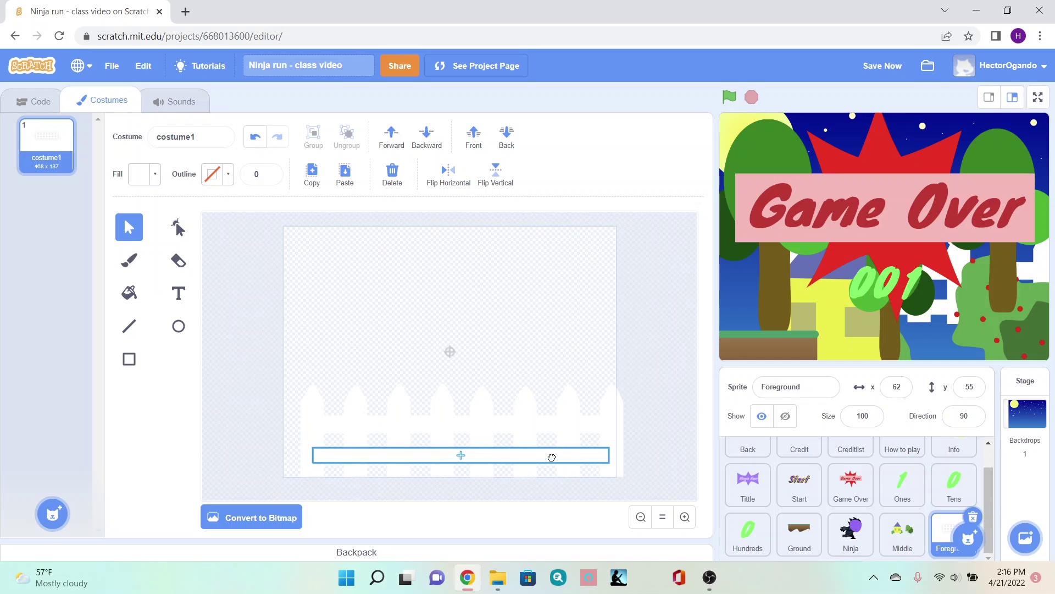
click(262, 436)
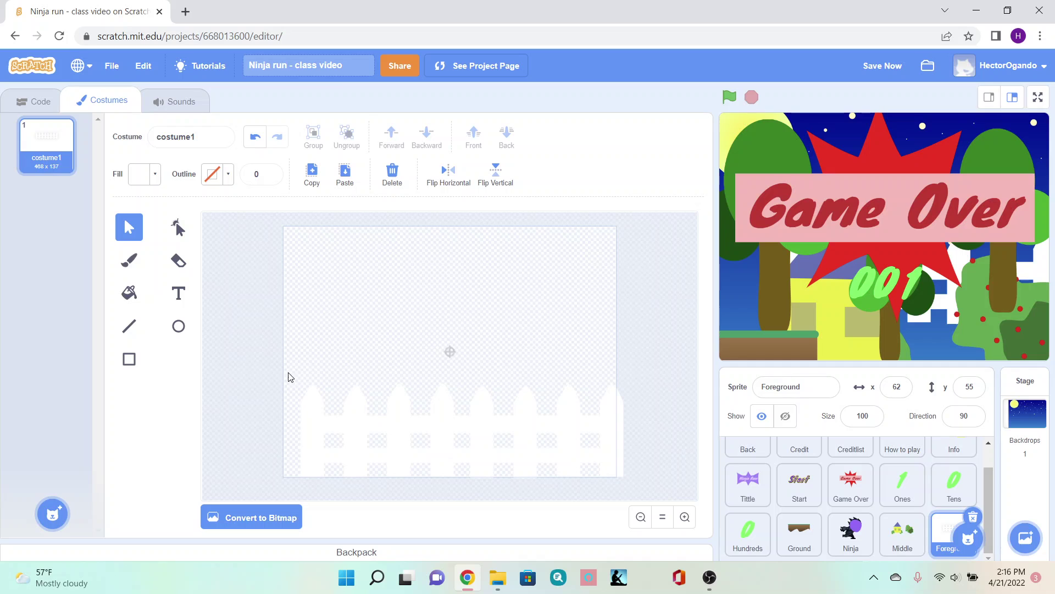
Step: Group all pickets and rails into one fence and paste a slightly offset copy of it
drag(285, 377, 671, 487)
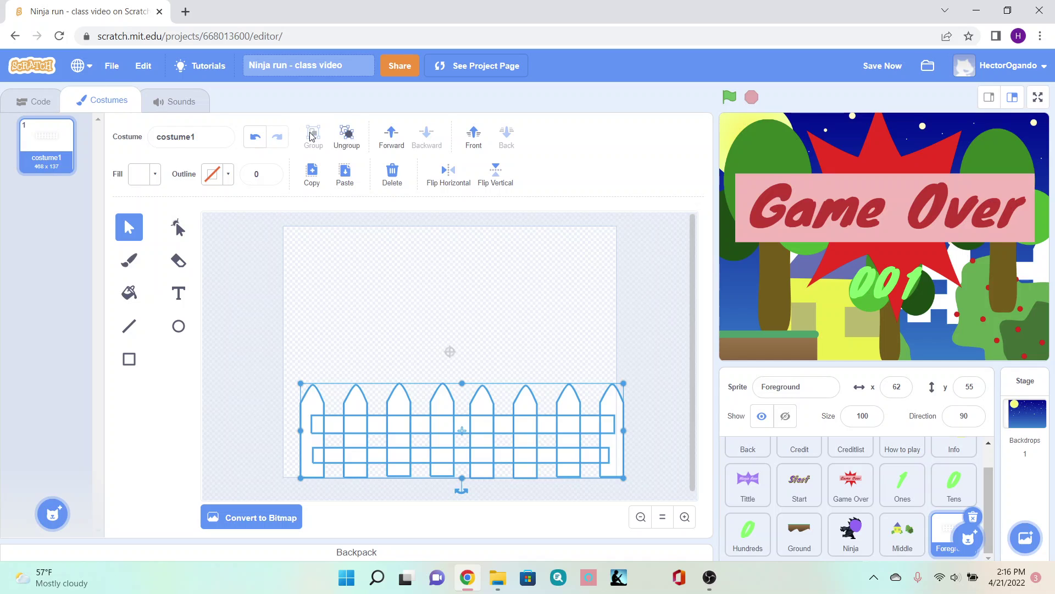
click(291, 287)
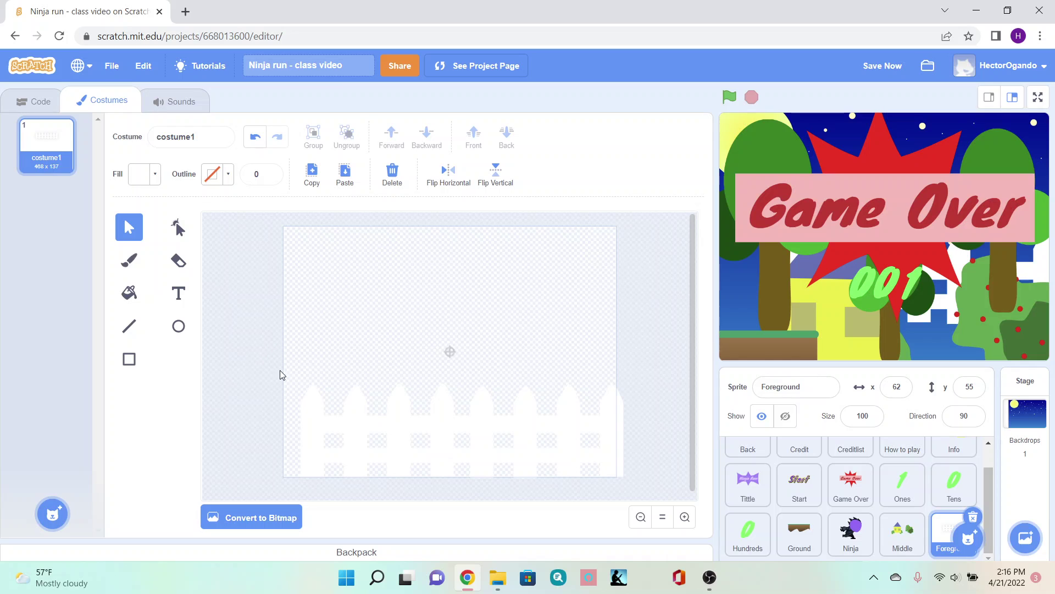
click(327, 420)
click(311, 173)
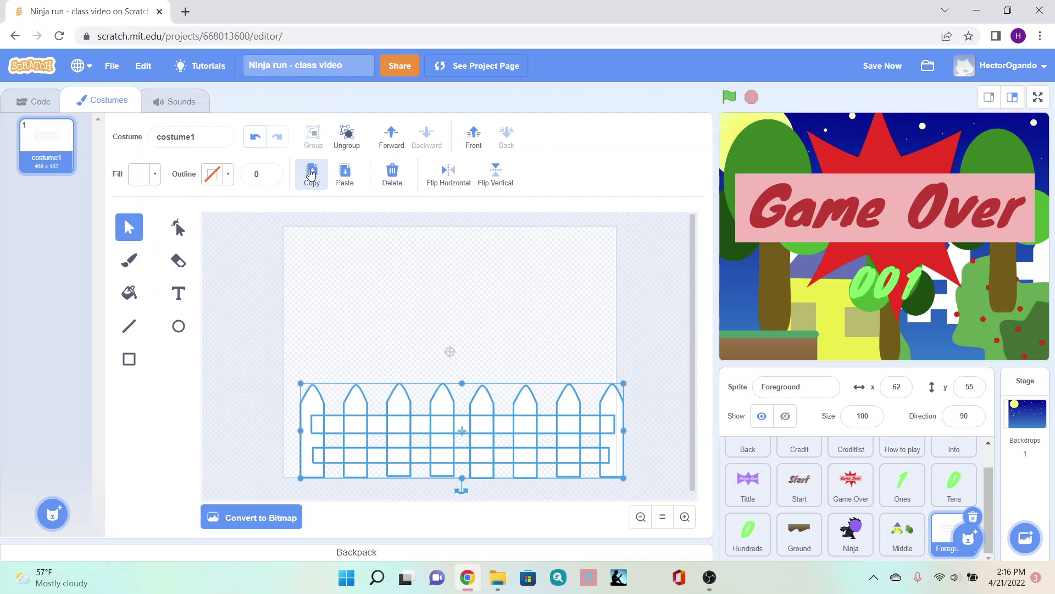
click(344, 173)
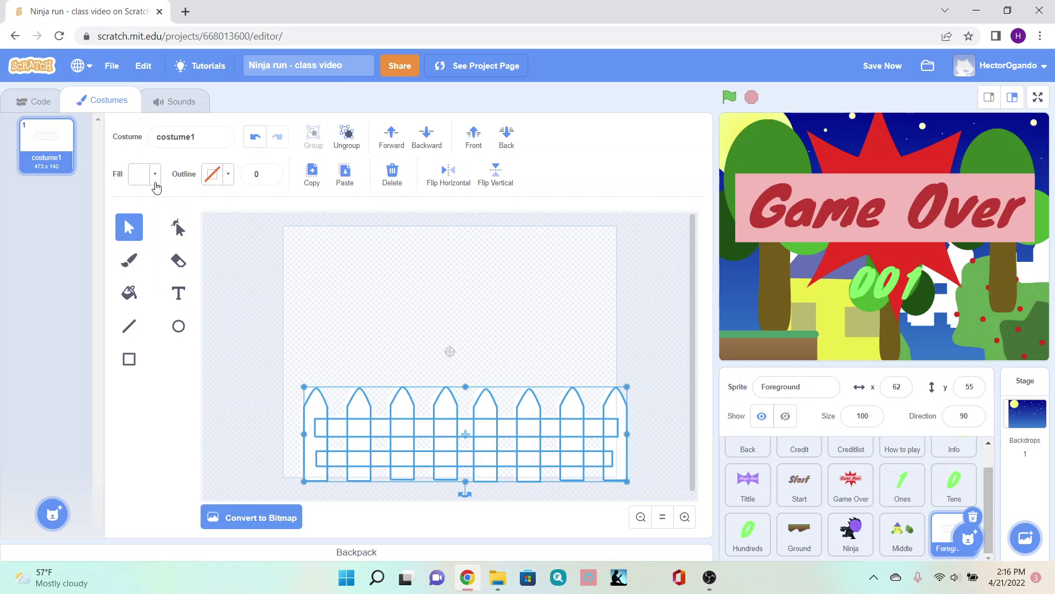
Step: Fill the copied fence black with brightness 0 and send it behind the white fence as a shadow
click(140, 173)
drag(179, 334, 94, 333)
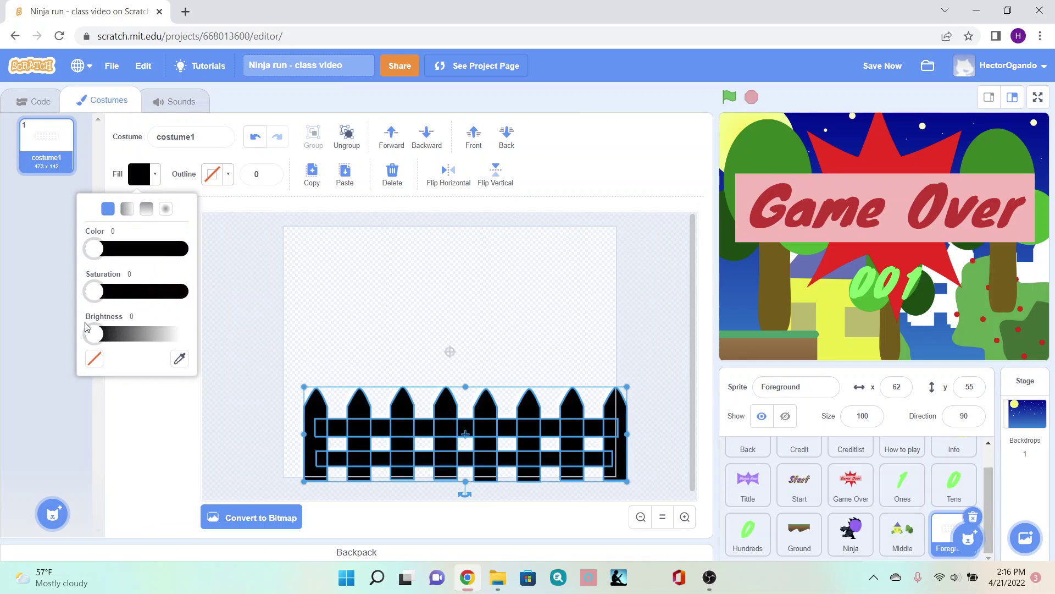
right_click(74, 326)
click(507, 137)
click(507, 137)
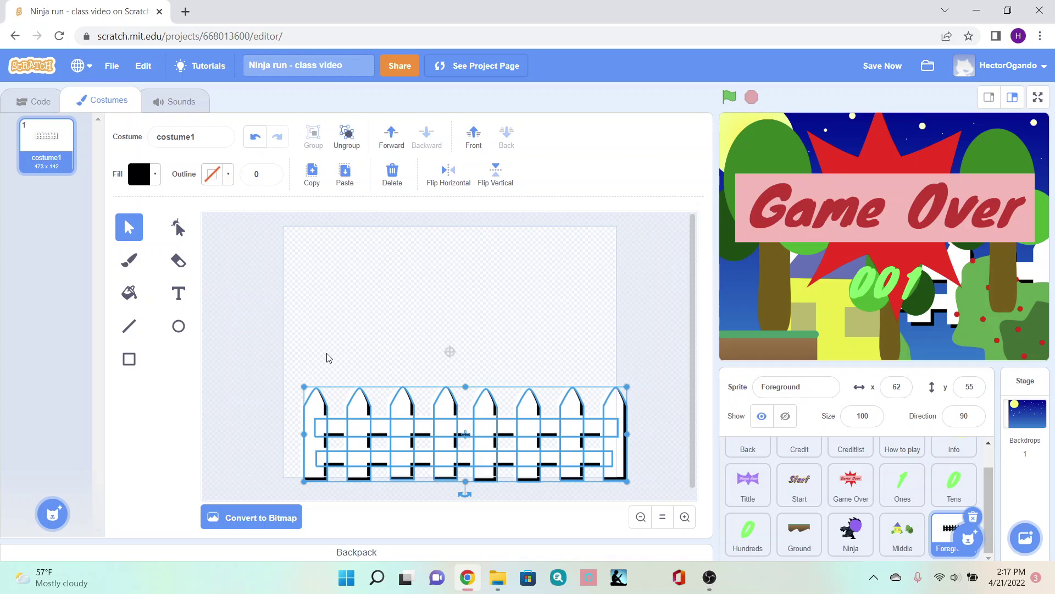
click(240, 404)
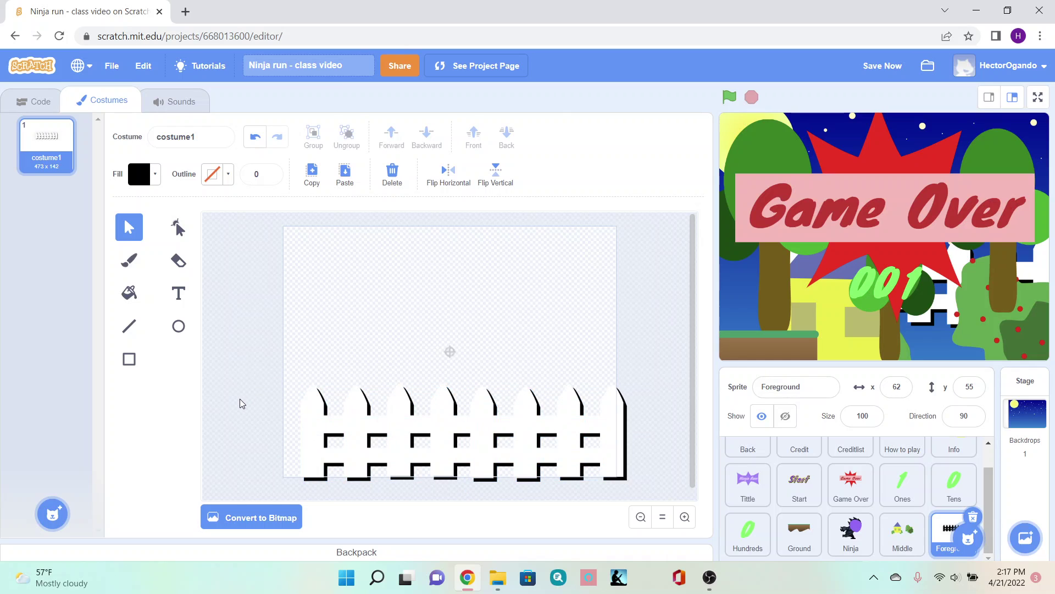
Step: Recolor the shadow copy behind the white fence light gray, with saturation 0 and brightness 70
click(620, 477)
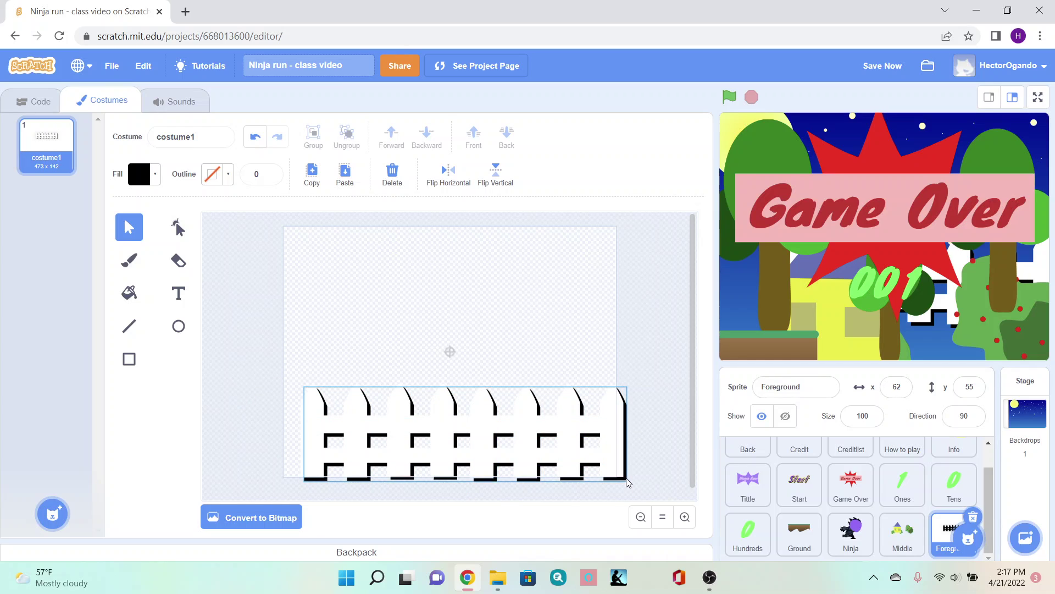
drag(628, 482, 628, 482)
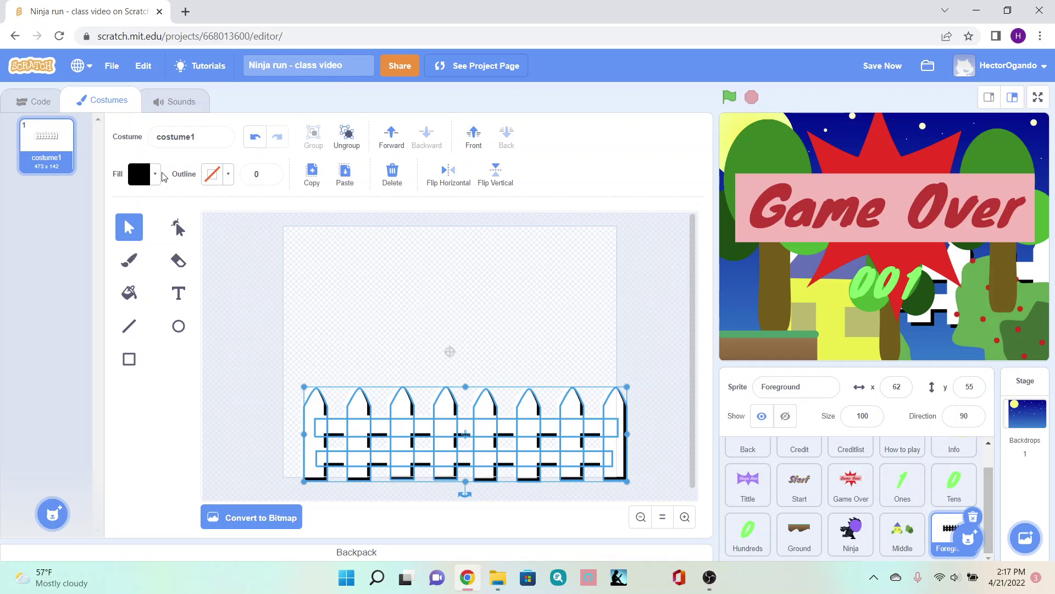
click(155, 175)
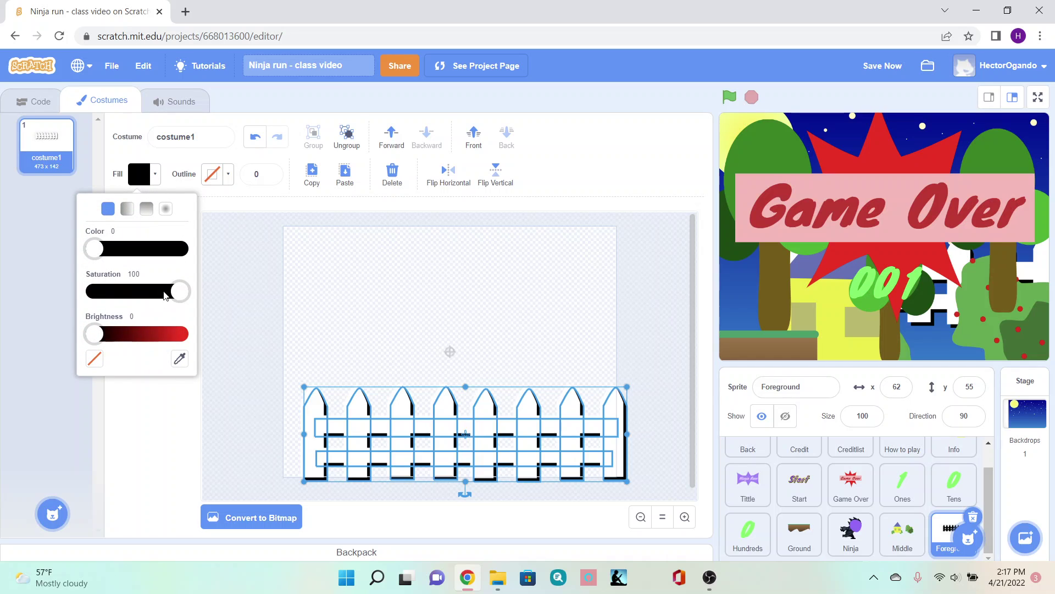
drag(165, 296, 79, 291)
right_click(61, 291)
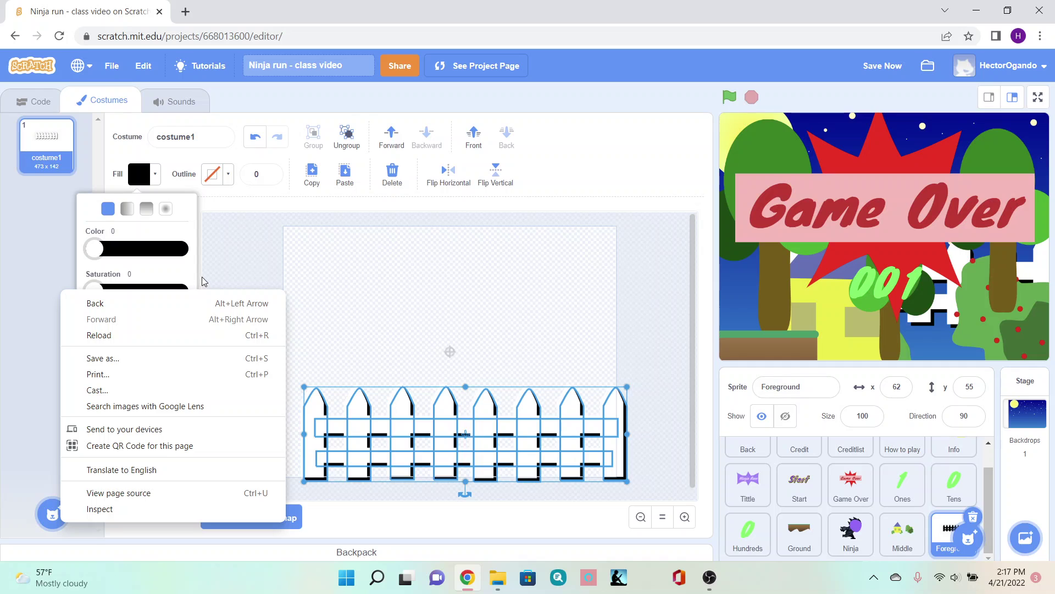
right_click(202, 277)
right_click(154, 180)
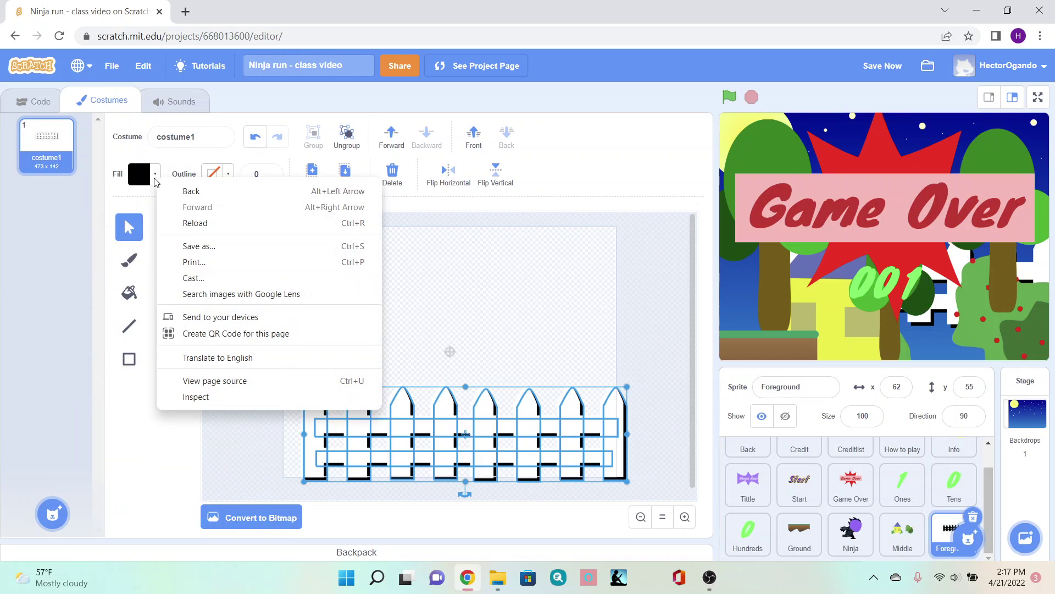
click(155, 175)
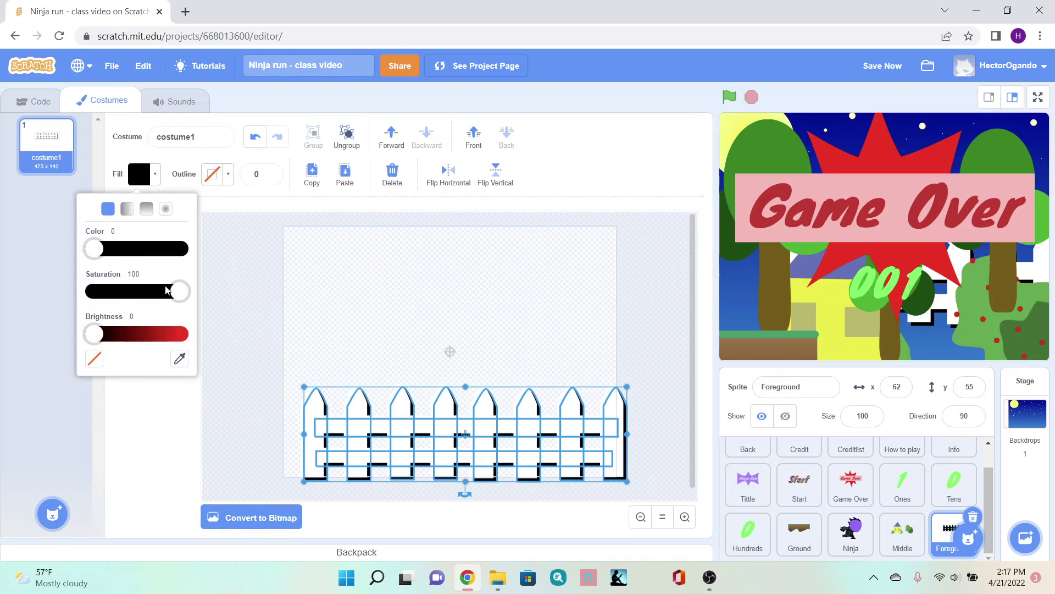
drag(179, 297, 85, 293)
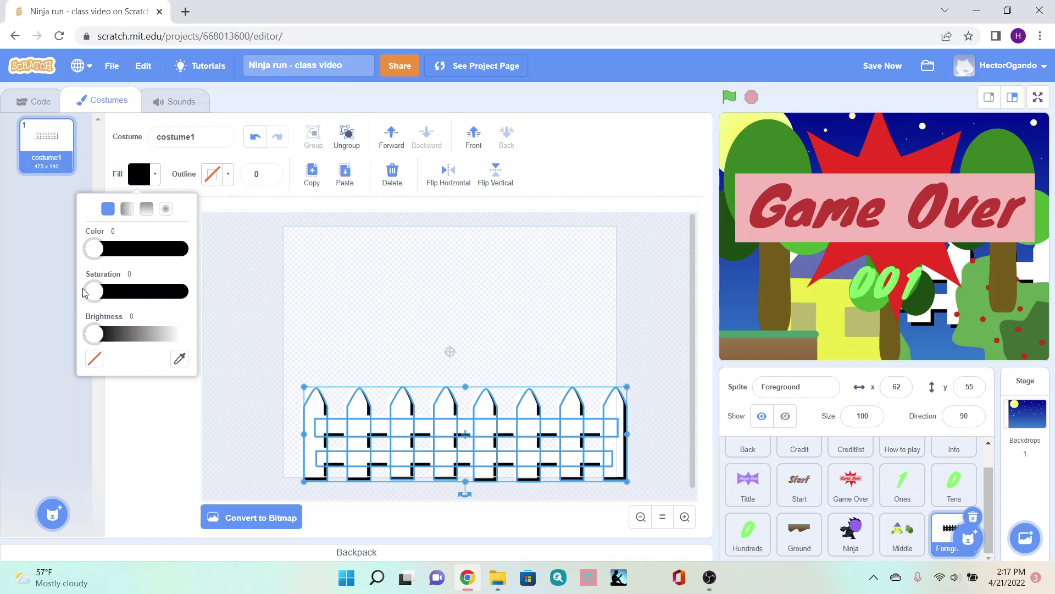
click(133, 335)
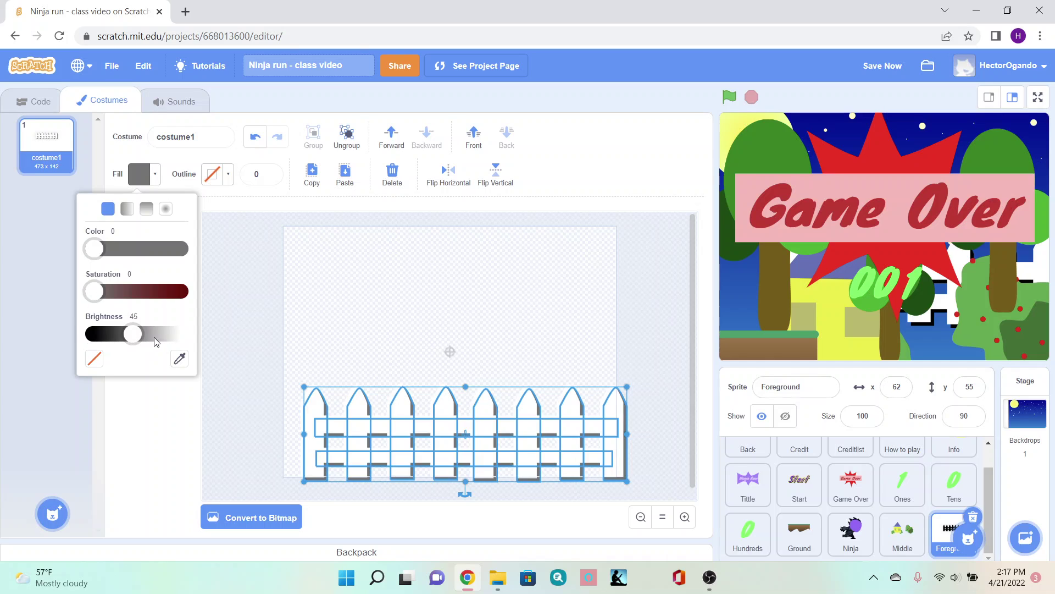
click(155, 335)
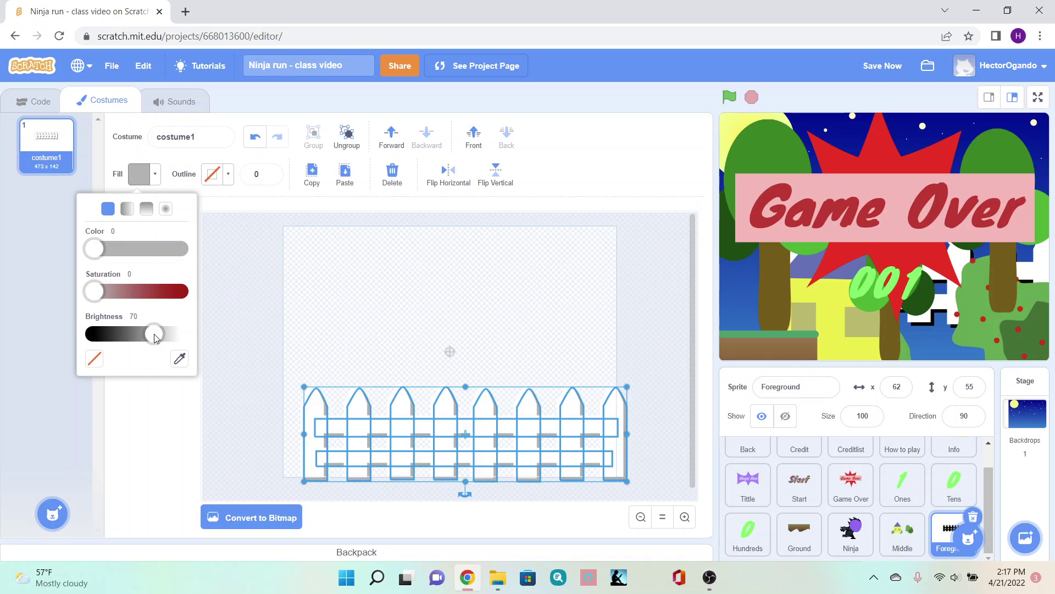
click(241, 360)
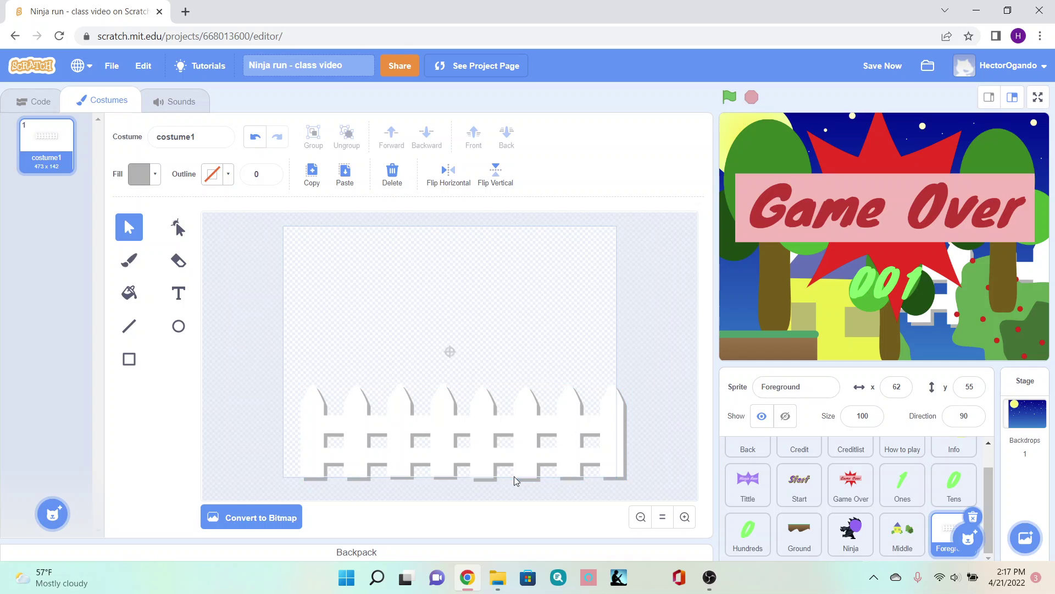
click(605, 480)
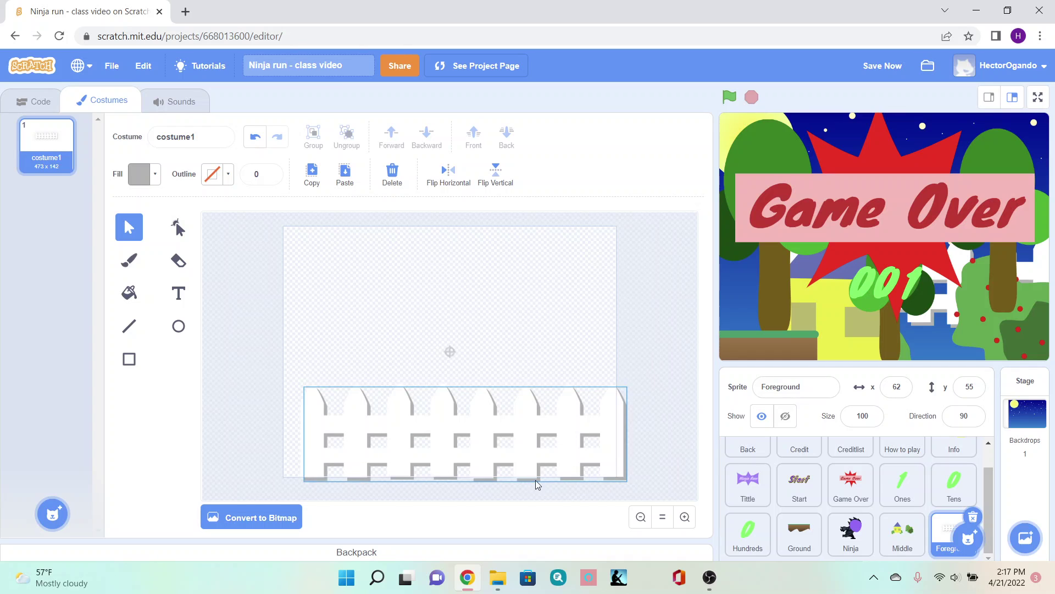
click(483, 497)
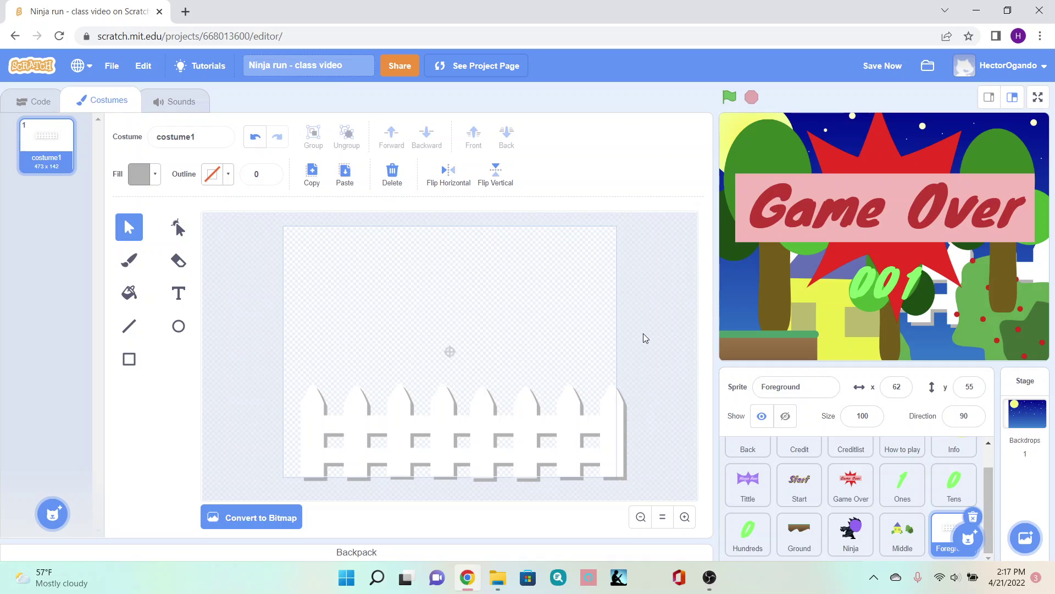